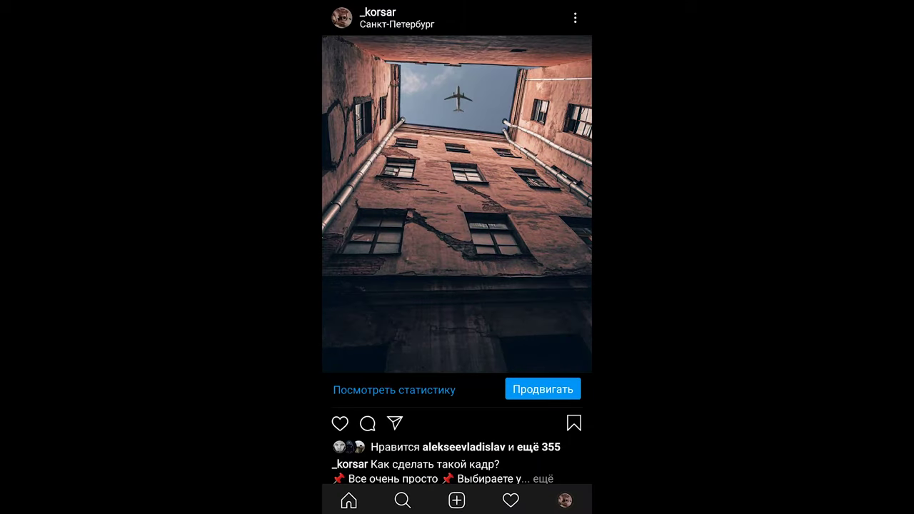
Open the courtyard airplane post's statistics and expand the sheet to show all sections
click(394, 390)
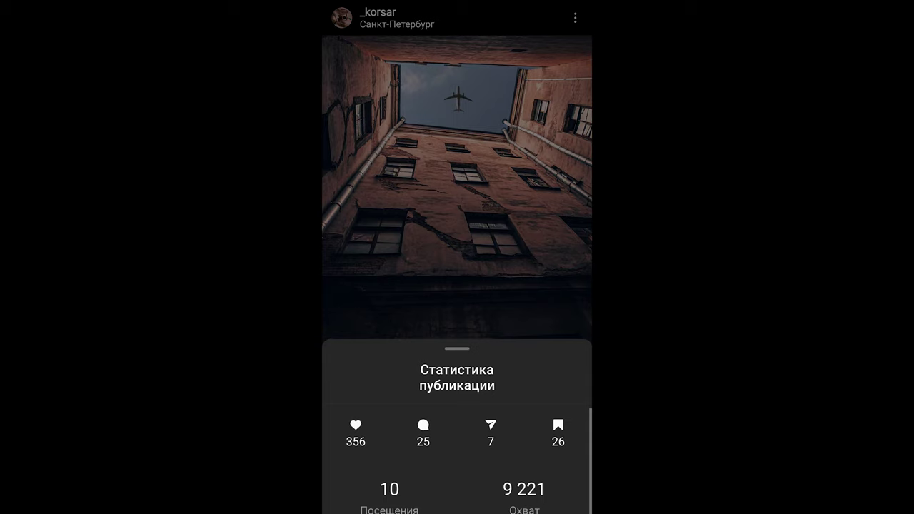
drag(534, 403, 547, 195)
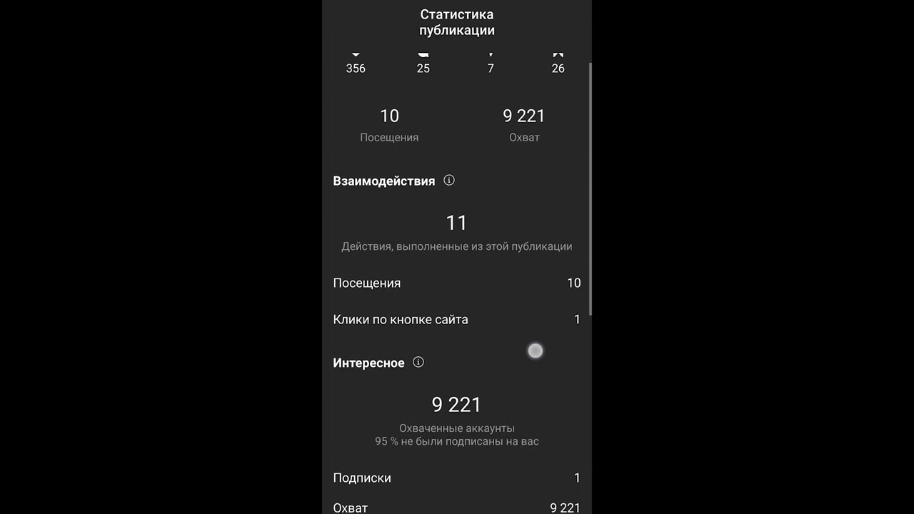
drag(535, 350, 551, 94)
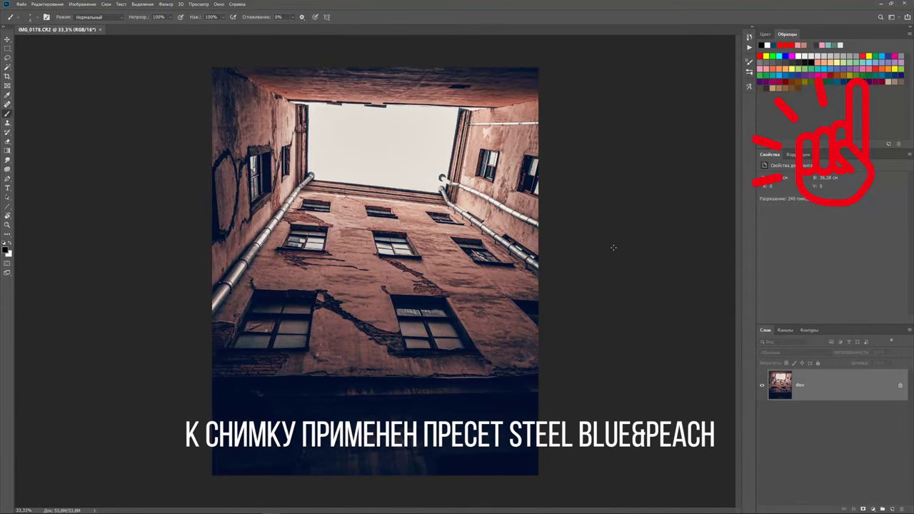
Duplicate the 'Фон' layer so 'Фон копия' sits above the original
drag(885, 389, 893, 510)
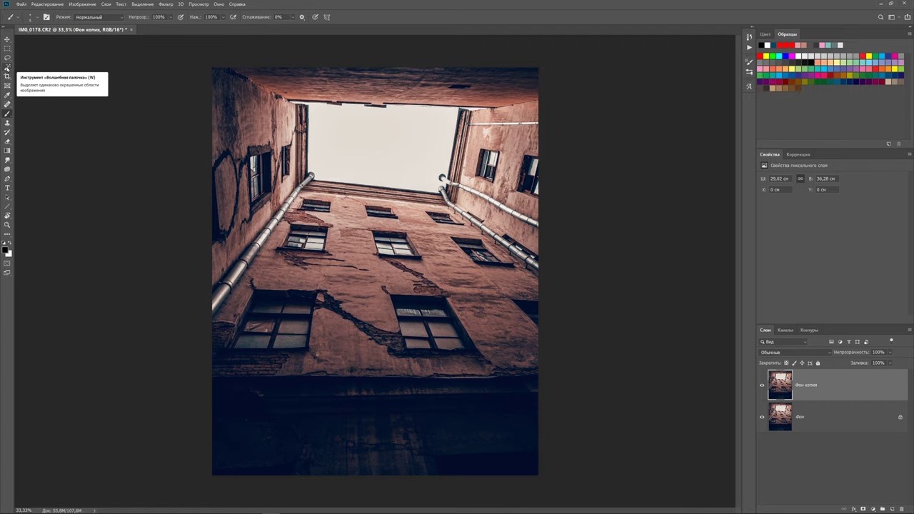
At 100% zoom, select the pale sky with the Magic Wand and make it a layer mask on 'Фон копия'
click(7, 67)
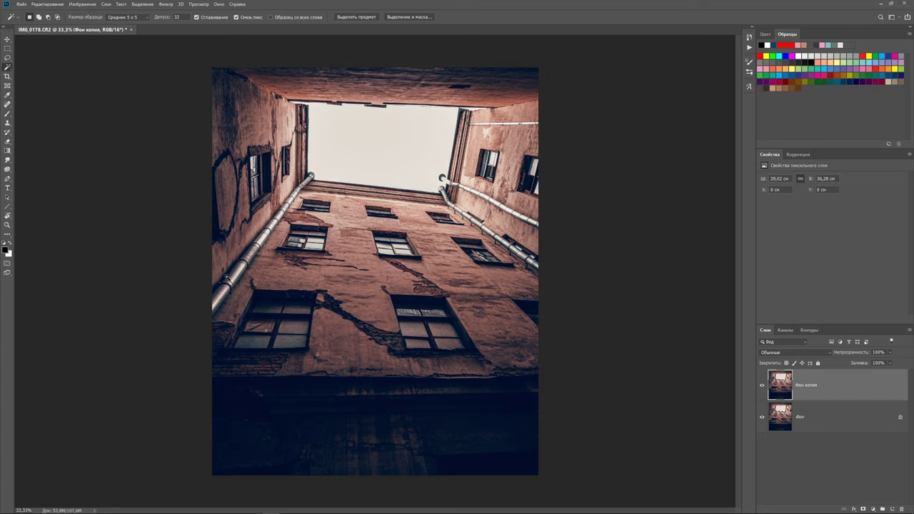
key(ctrl+1)
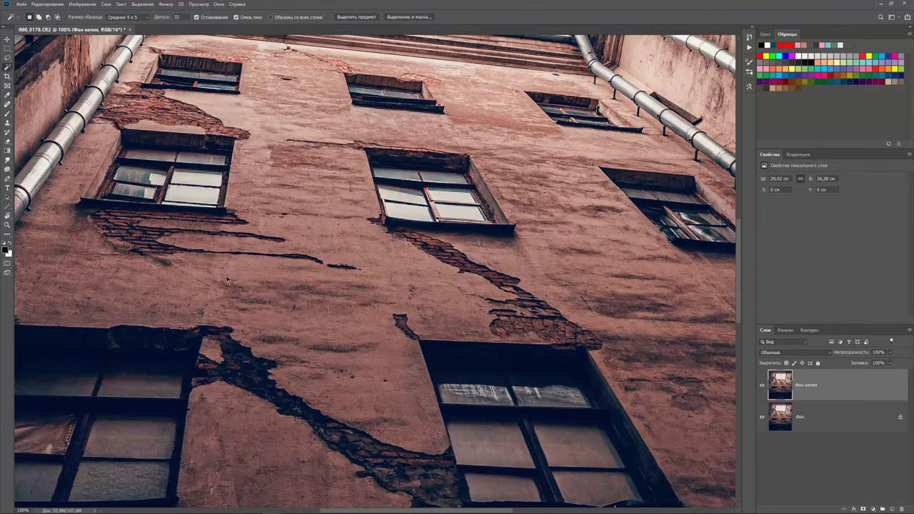
drag(280, 171, 279, 441)
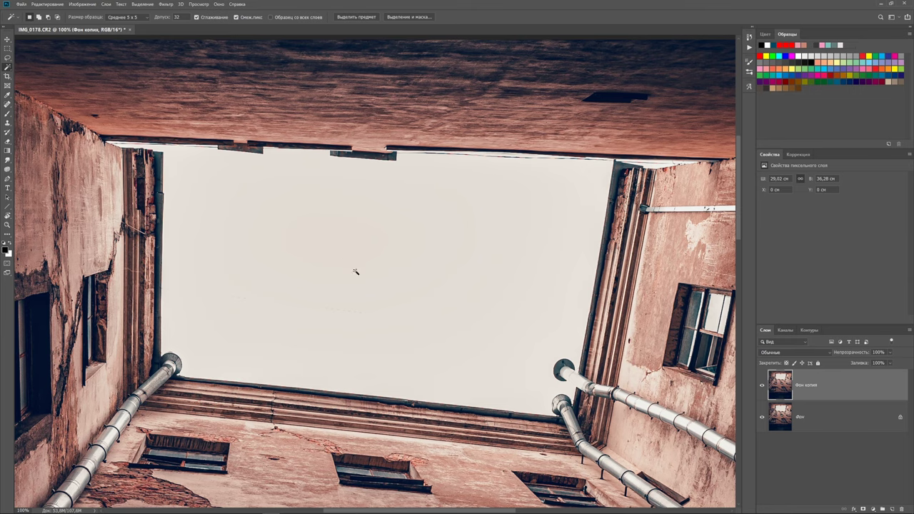
click(354, 271)
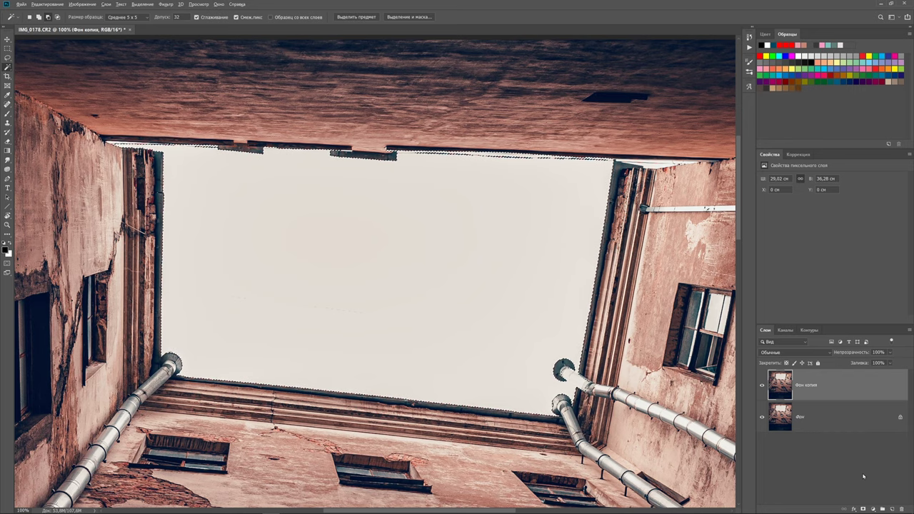
click(862, 509)
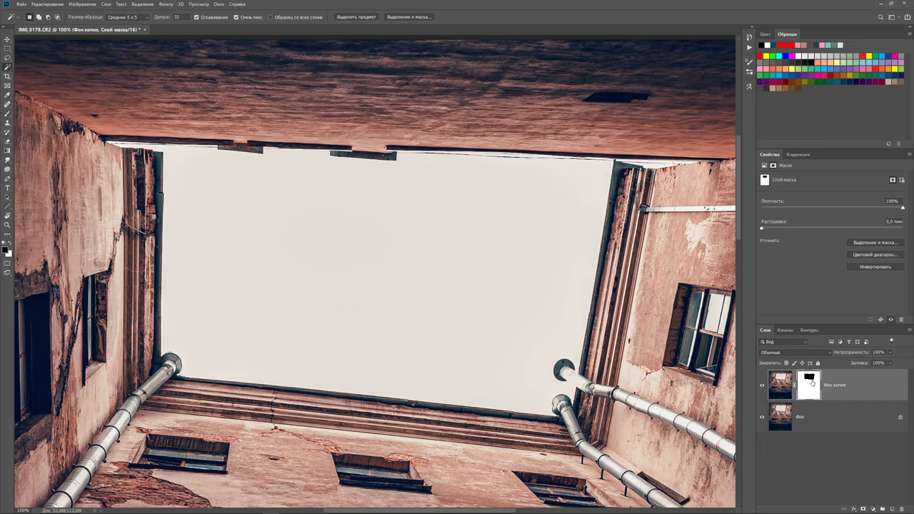
Drag the Airplane image from File Explorer into the courtyard document as a new layer
click(891, 4)
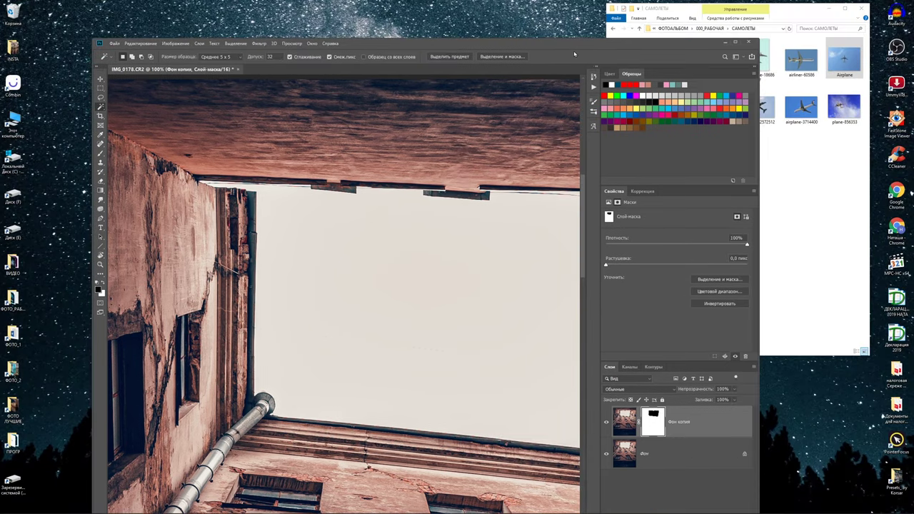
drag(575, 46, 496, 27)
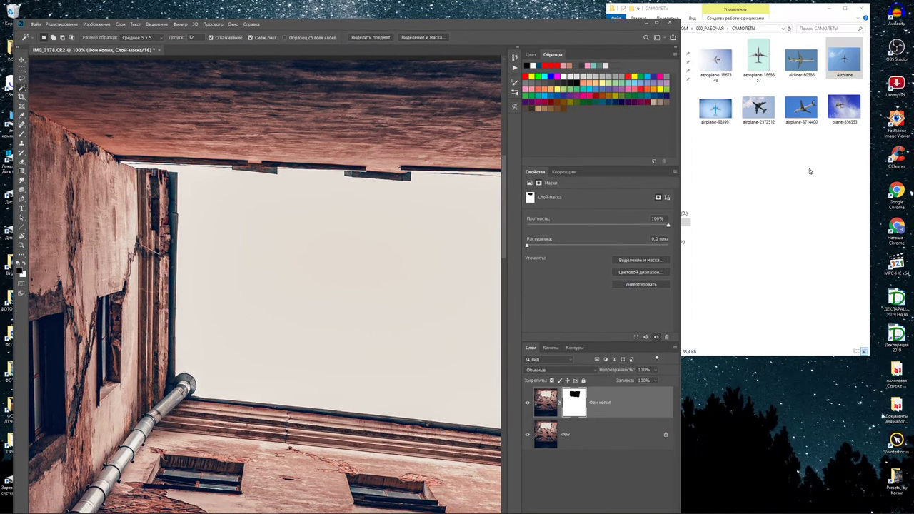
click(807, 115)
drag(794, 16, 833, 13)
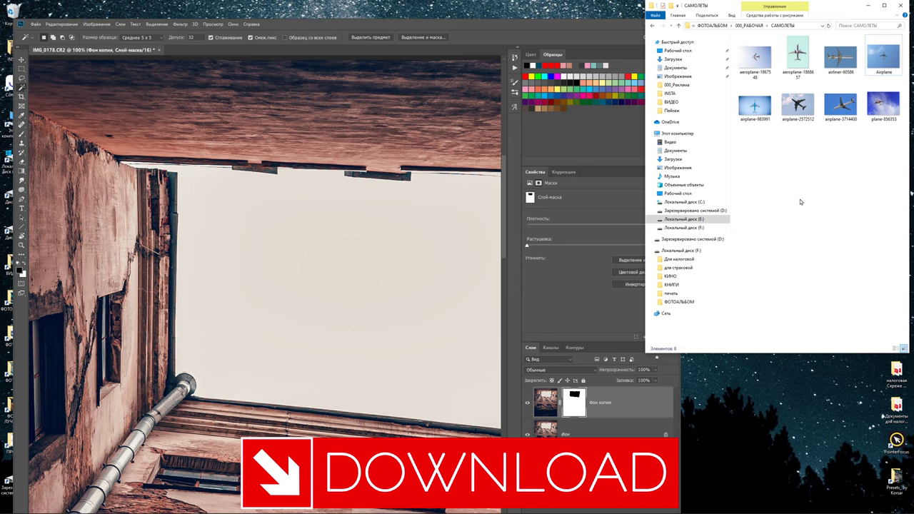
click(881, 55)
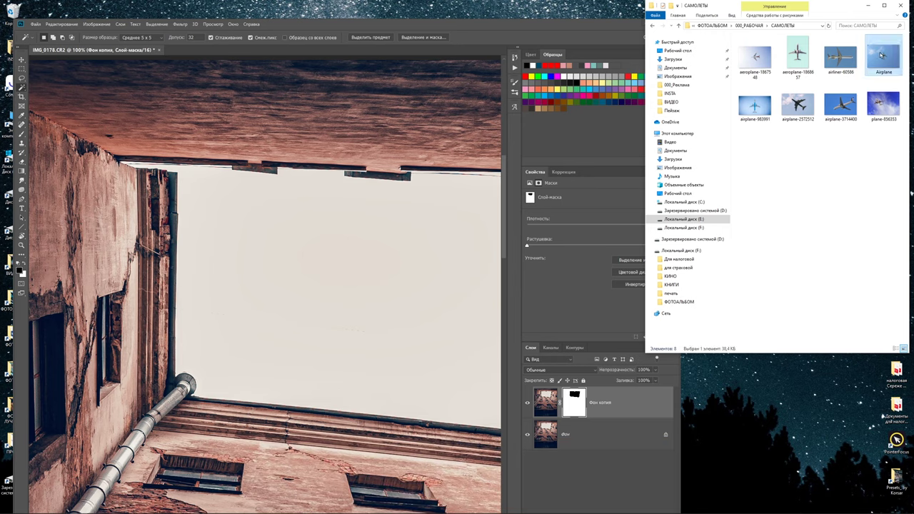
drag(881, 55, 297, 299)
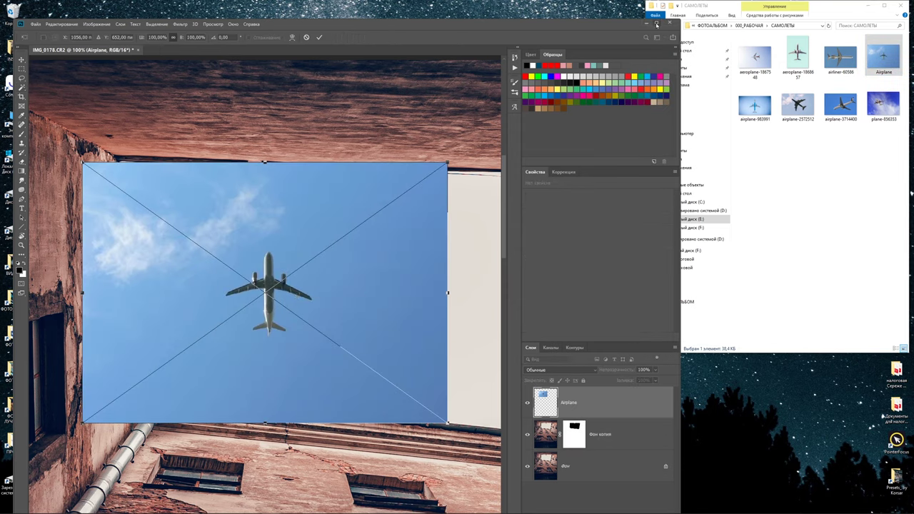
click(657, 24)
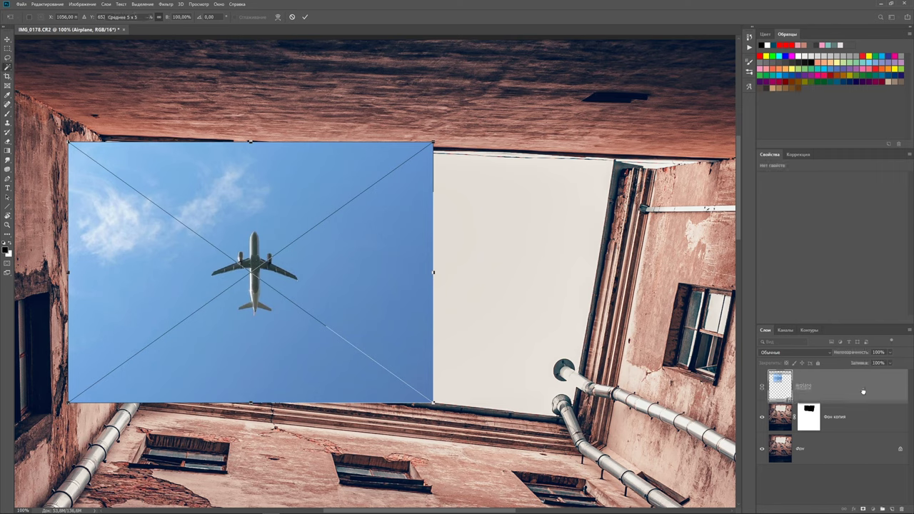
Move the Airplane layer below 'Фон копия' and centre its sky in the courtyard opening
drag(863, 415, 863, 430)
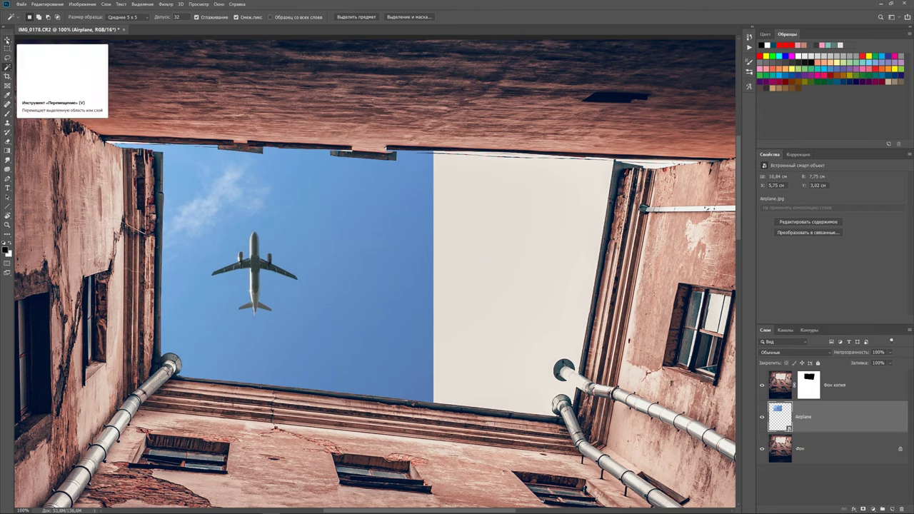
click(8, 39)
mouse_move(349, 266)
mouse_down()
mouse_move(489, 269)
mouse_move(499, 275)
mouse_move(499, 304)
mouse_move(507, 302)
mouse_up()
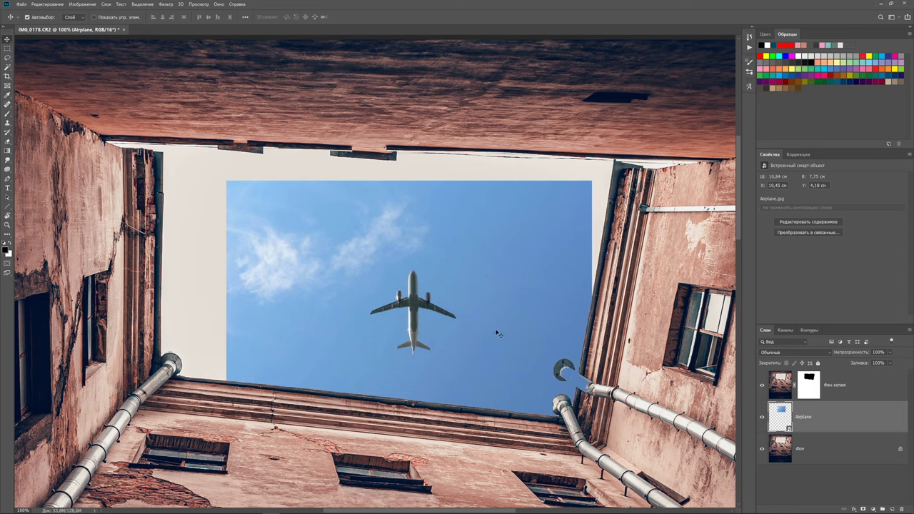
mouse_move(472, 304)
mouse_down()
mouse_move(444, 259)
mouse_move(447, 270)
mouse_up()
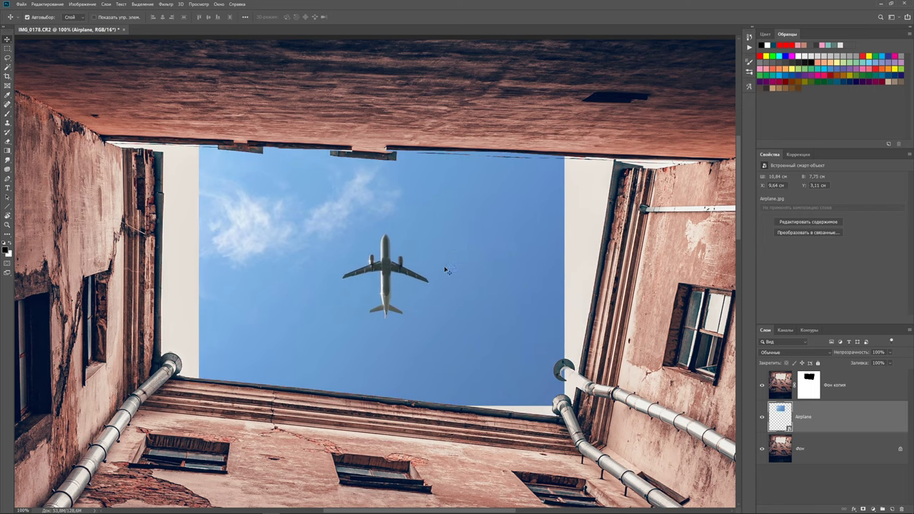
key(ctrl+0)
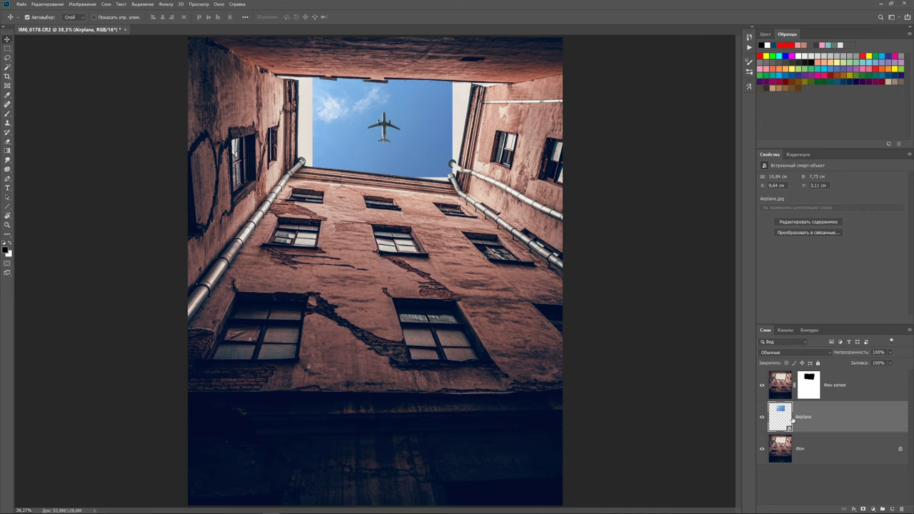
key(ctrl+t)
drag(452, 77, 494, 54)
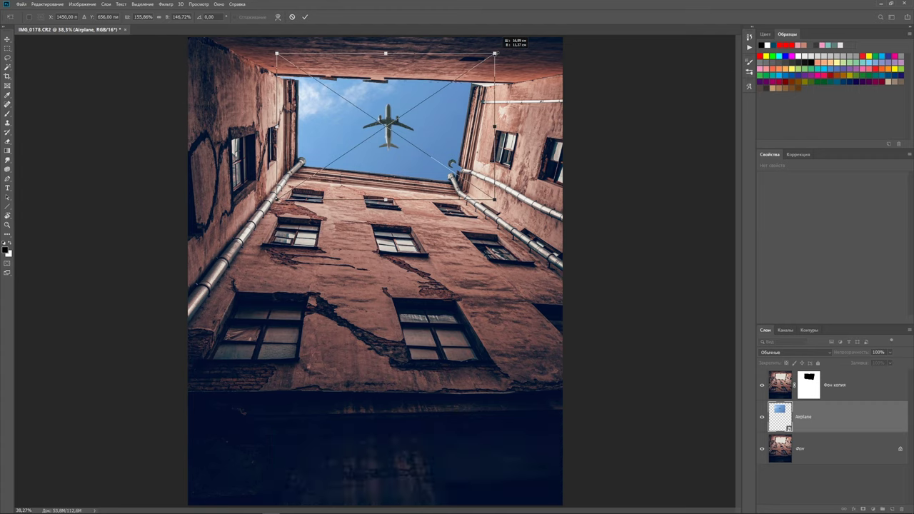
drag(494, 54, 505, 51)
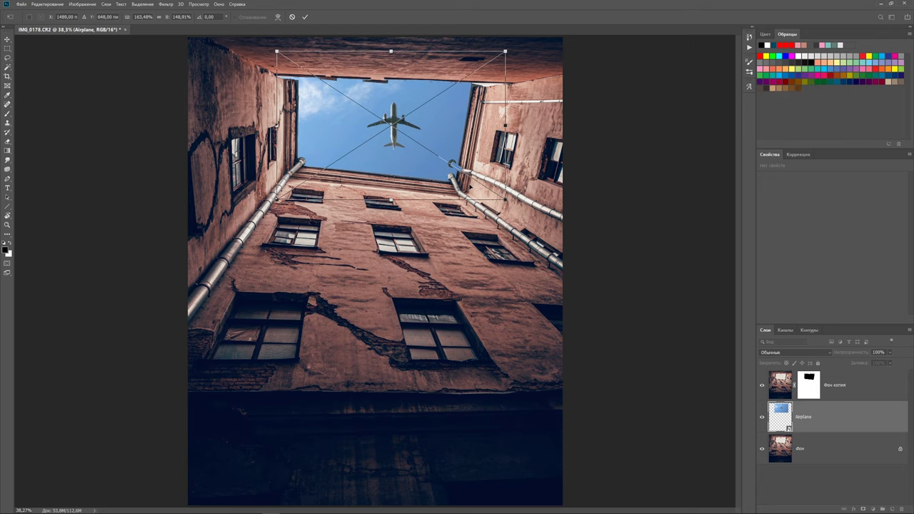
key(Return)
key(ctrl+plus)
key(ctrl+plus)
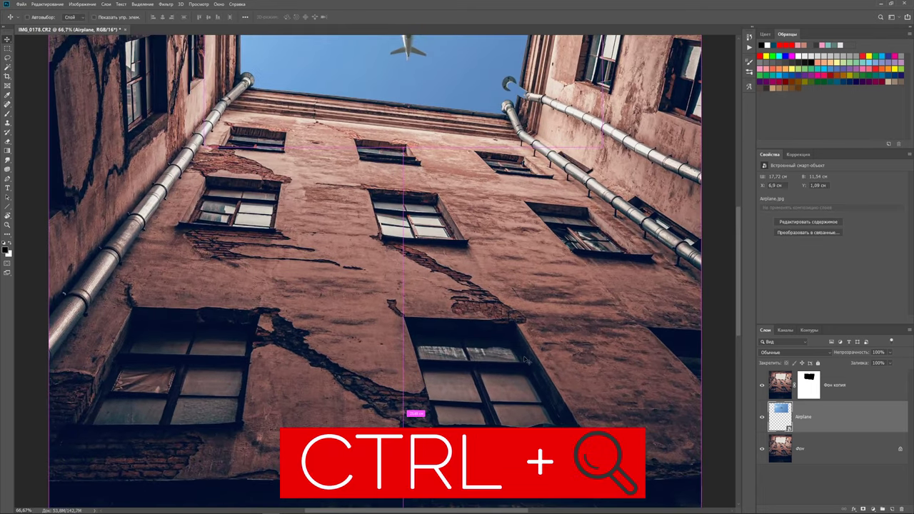
key(ctrl+plus)
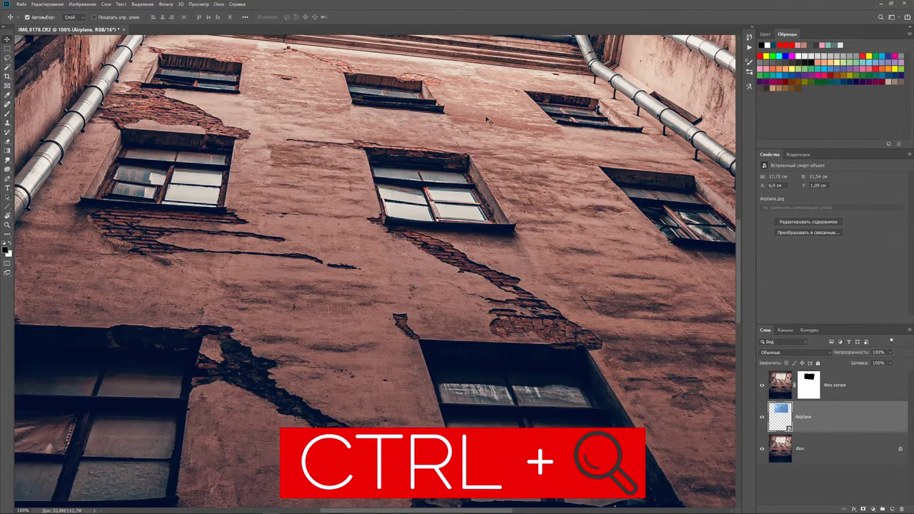
scroll(472, 156, up, 5)
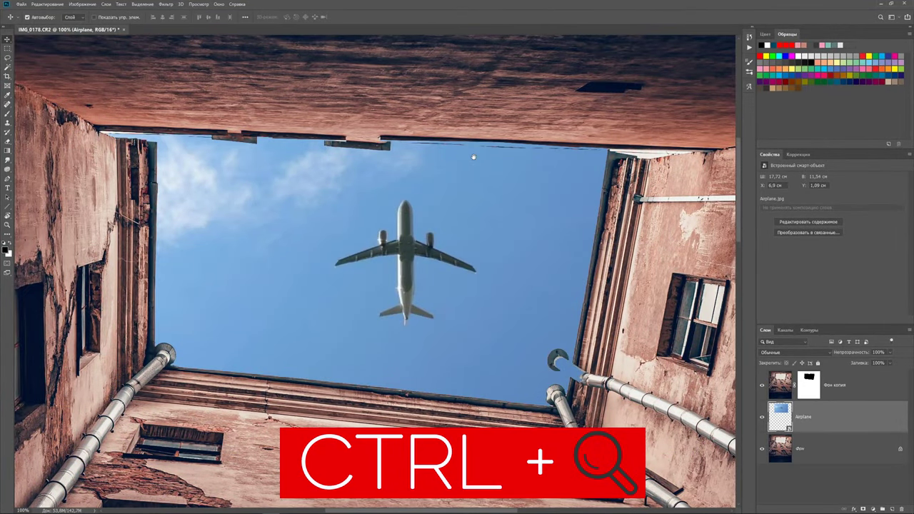
mouse_move(473, 152)
mouse_down()
mouse_move(445, 147)
mouse_move(519, 169)
mouse_move(422, 189)
mouse_move(452, 147)
mouse_move(436, 147)
mouse_up()
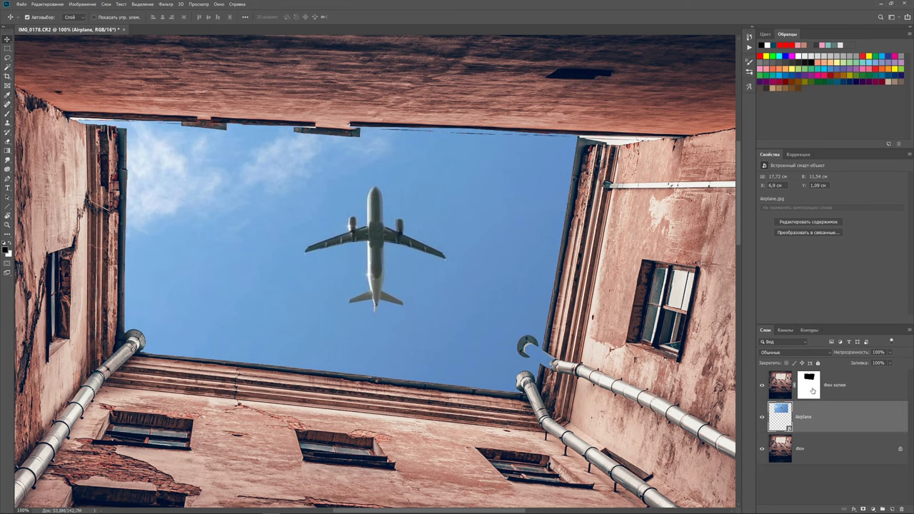
Target the 'Фон копия' mask with a 0%-hardness brush, zoomed to 200% on the pipes
click(812, 390)
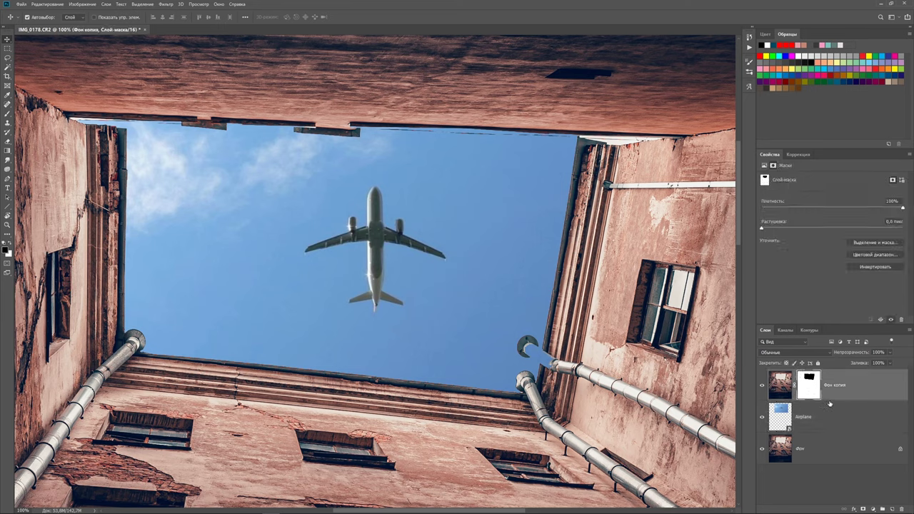
click(7, 113)
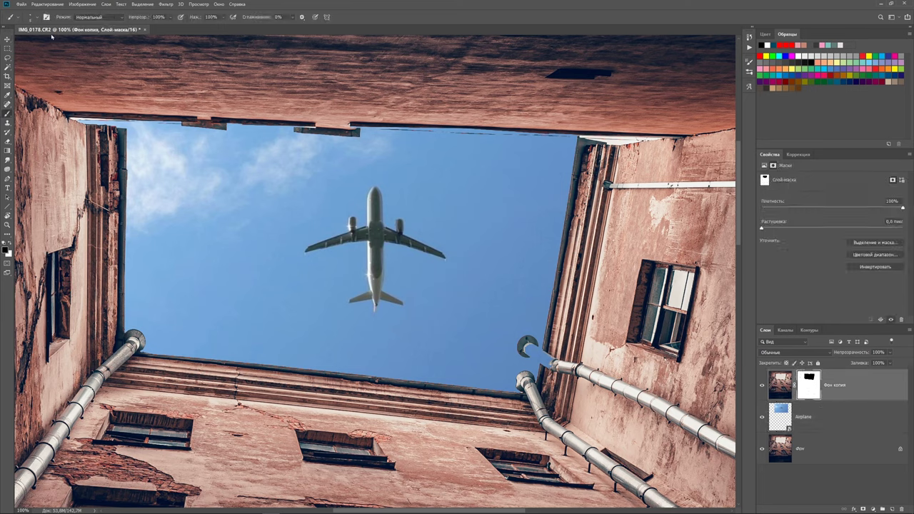
click(38, 16)
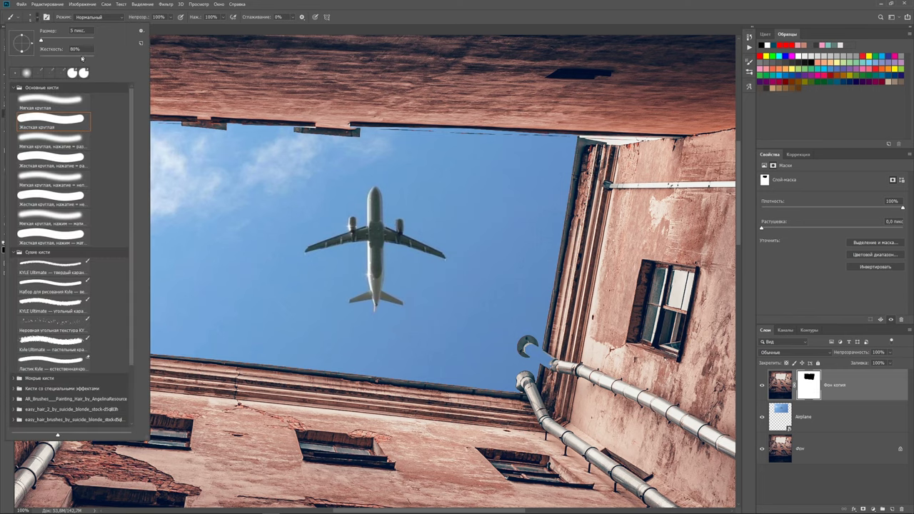
drag(83, 60, 18, 60)
click(38, 16)
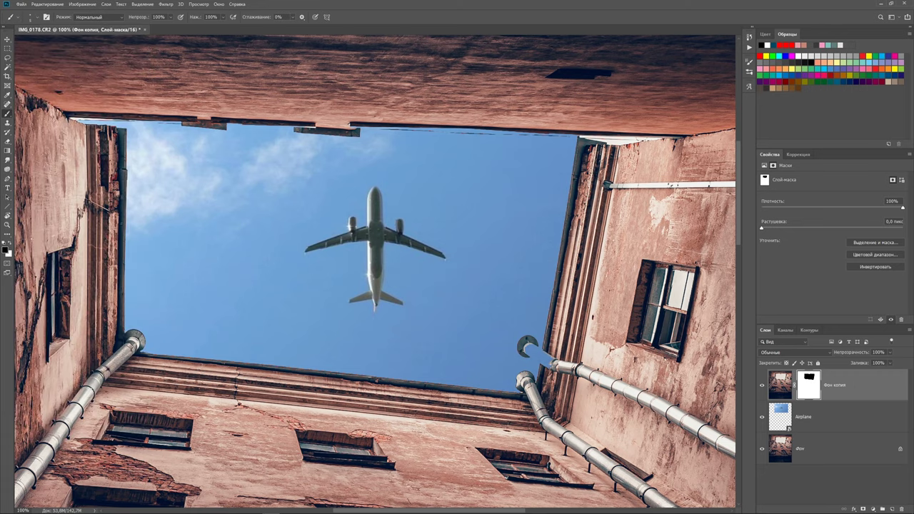
key(ctrl+plus)
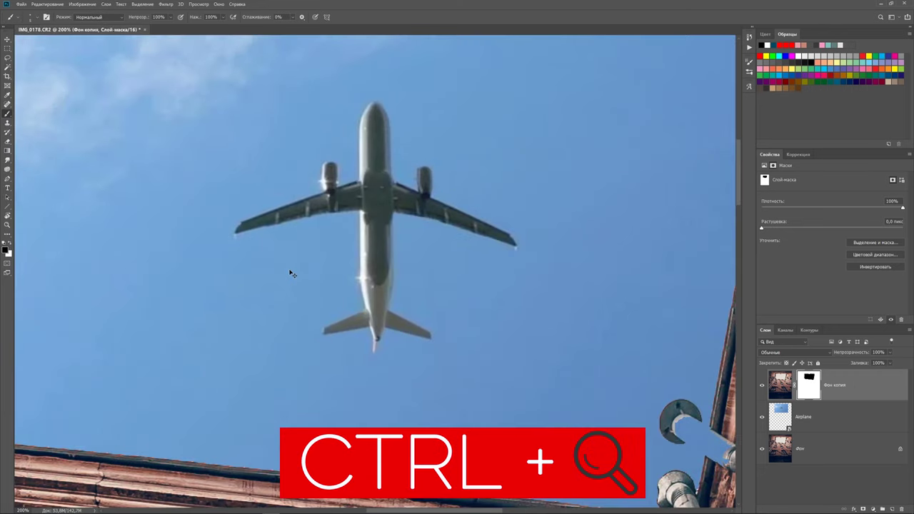
drag(562, 389, 421, 265)
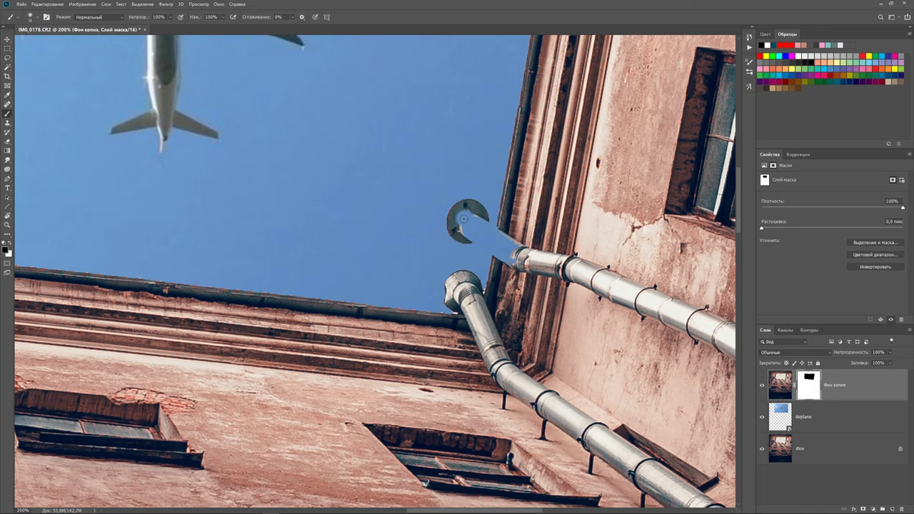
Paint white on the mask to restore the faded pipe end and lower pipe
key(x)
mouse_move(463, 214)
mouse_down()
mouse_move(479, 227)
mouse_move(434, 285)
mouse_up()
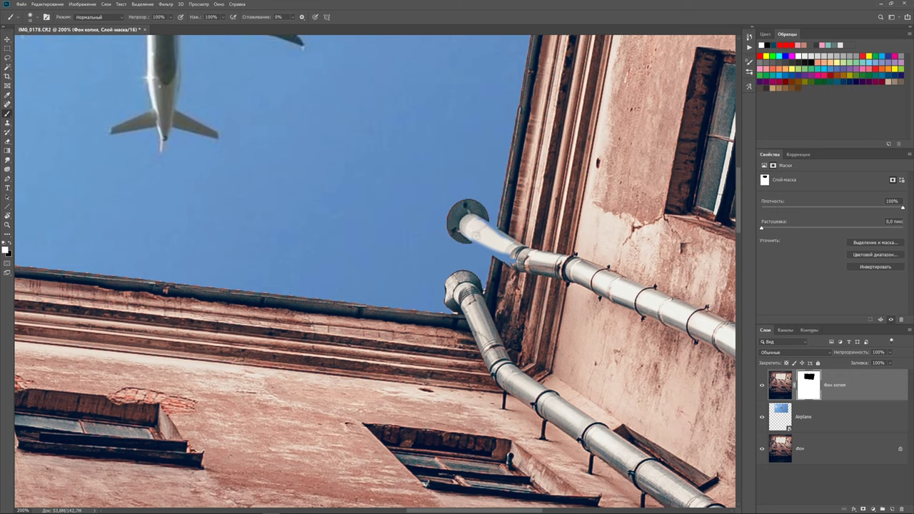
scroll(434, 285, up, 1)
scroll(434, 284, up, 1)
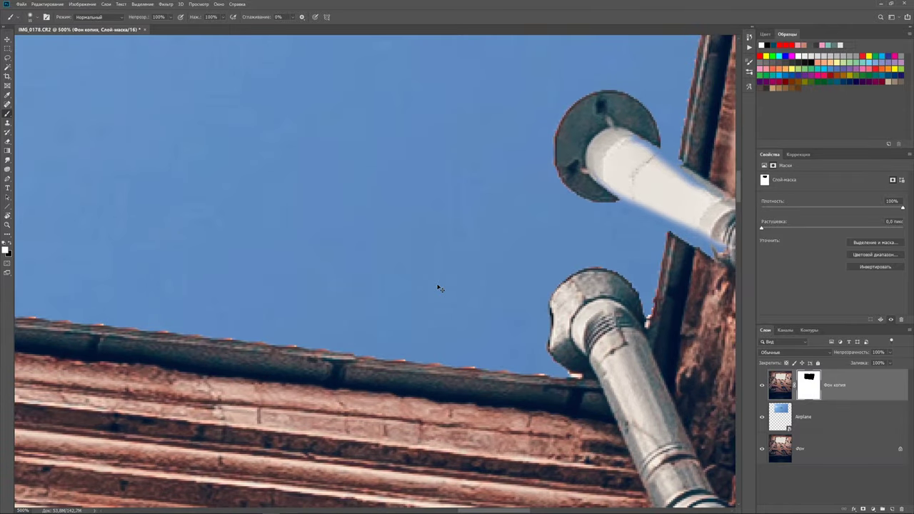
scroll(437, 287, up, 1)
mouse_move(512, 298)
mouse_down()
mouse_move(453, 273)
mouse_move(220, 314)
mouse_up()
mouse_move(315, 144)
mouse_down()
mouse_move(340, 154)
mouse_move(431, 264)
mouse_move(329, 187)
mouse_move(423, 253)
mouse_up()
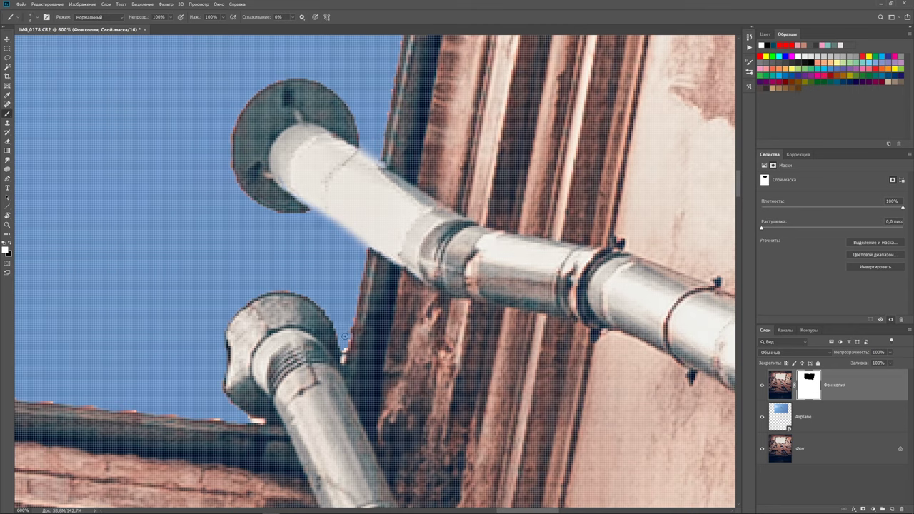
Paint black on the mask to hide the white fringe along the flange and rooftop edge
key(x)
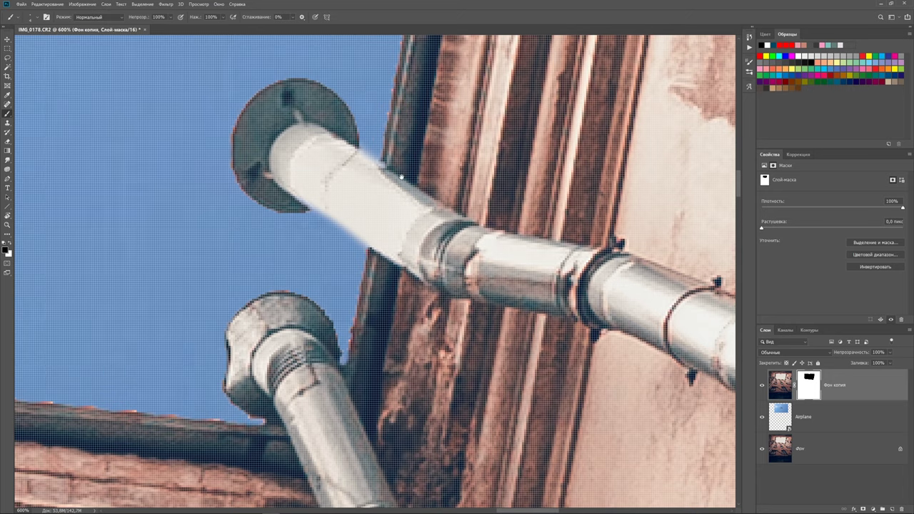
scroll(424, 255, up, 3)
scroll(442, 257, up, 3)
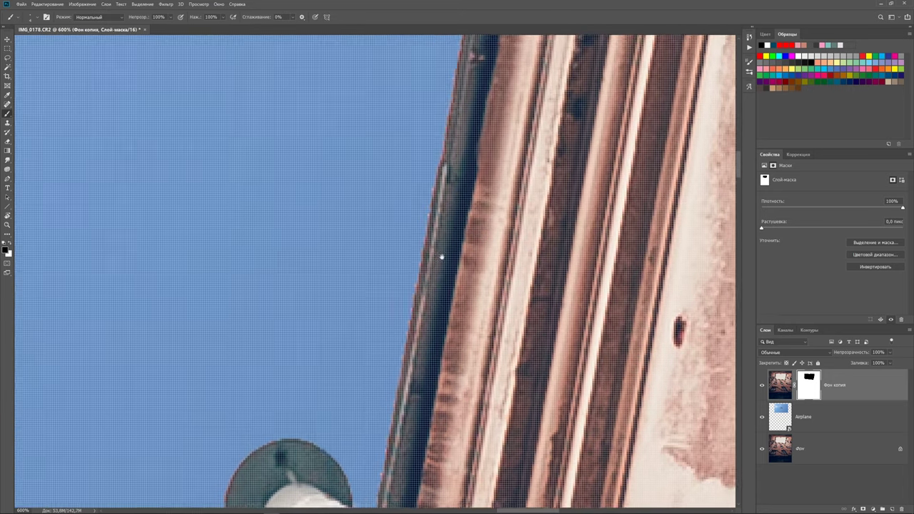
scroll(442, 257, up, 2)
scroll(476, 218, up, 2)
scroll(467, 228, up, 2)
scroll(450, 231, up, 2)
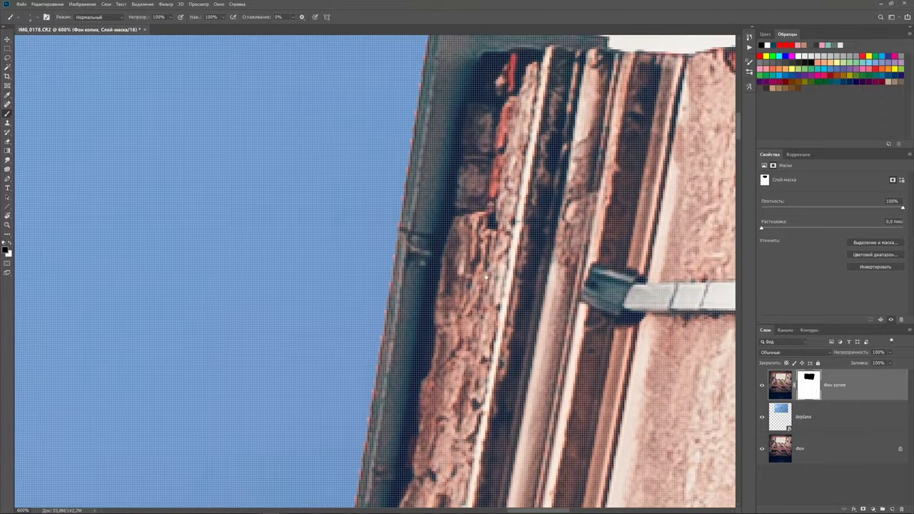
scroll(472, 266, up, 2)
scroll(429, 235, right, 3)
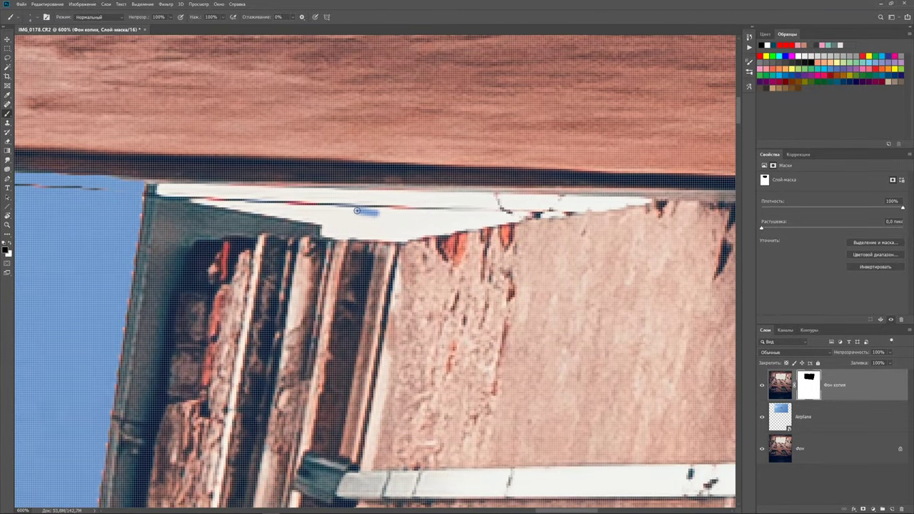
mouse_move(356, 211)
mouse_down()
mouse_move(156, 185)
mouse_move(328, 235)
mouse_move(398, 239)
mouse_move(465, 206)
mouse_move(638, 201)
mouse_move(195, 189)
mouse_move(617, 206)
mouse_move(412, 229)
mouse_move(253, 205)
mouse_move(361, 232)
mouse_up()
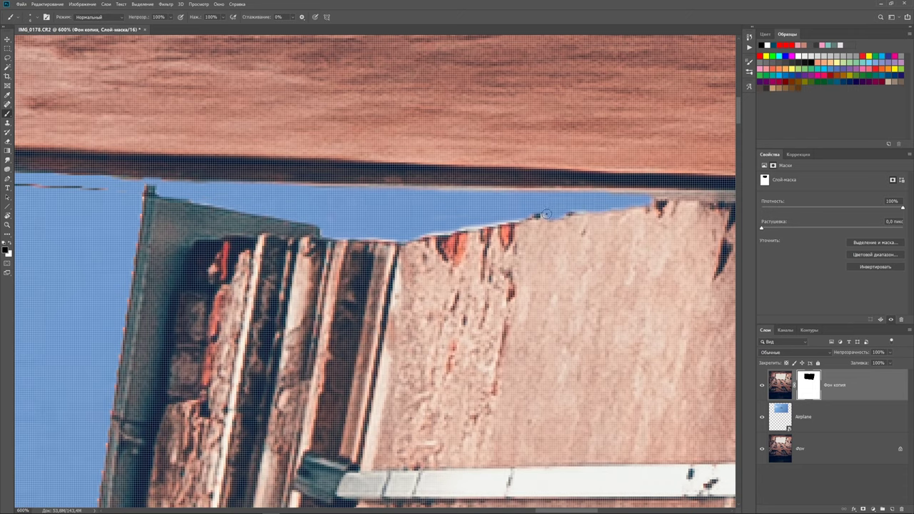
drag(597, 206, 427, 230)
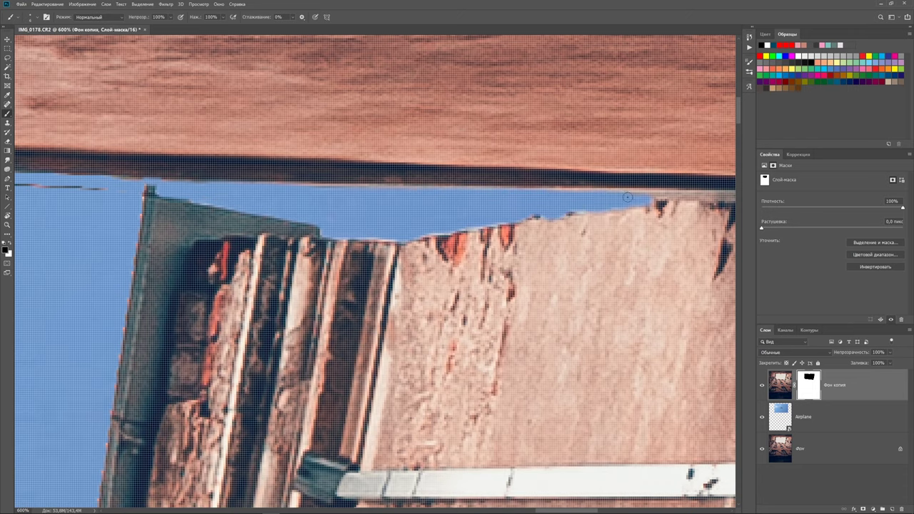
Paint out the dark rooftop fringe, the dark sky streaks and the white strip under the building
scroll(528, 214, left, 6)
scroll(529, 228, left, 2)
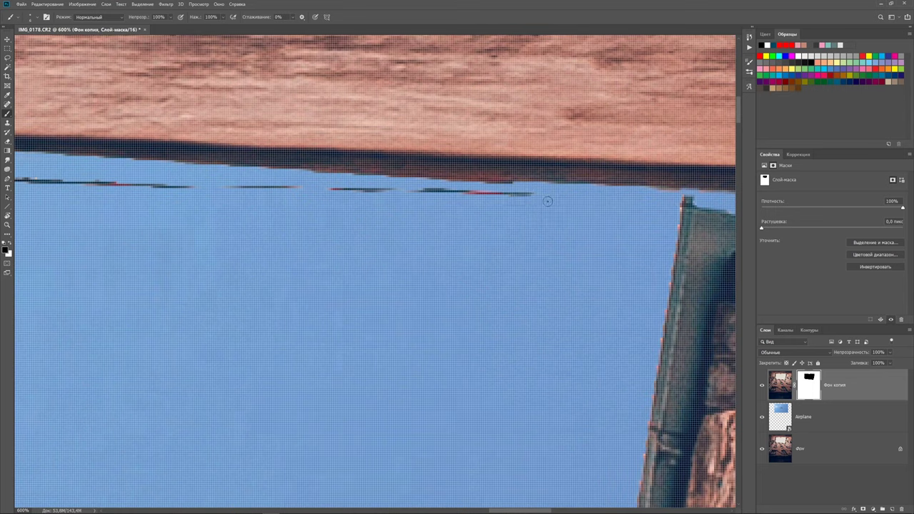
drag(547, 198, 192, 187)
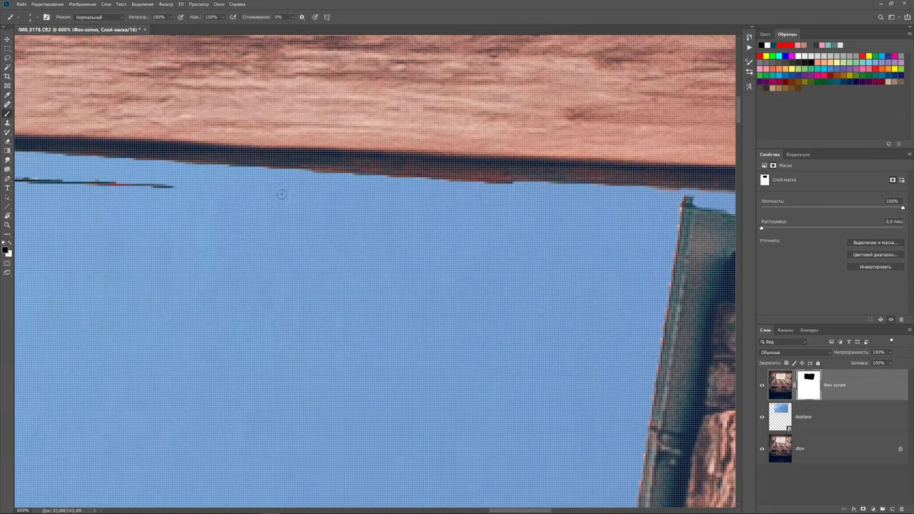
scroll(392, 228, left, 3)
drag(550, 222, 300, 210)
drag(199, 201, 52, 195)
scroll(375, 272, left, 3)
drag(421, 214, 239, 215)
scroll(343, 322, left, 4)
scroll(342, 322, left, 4)
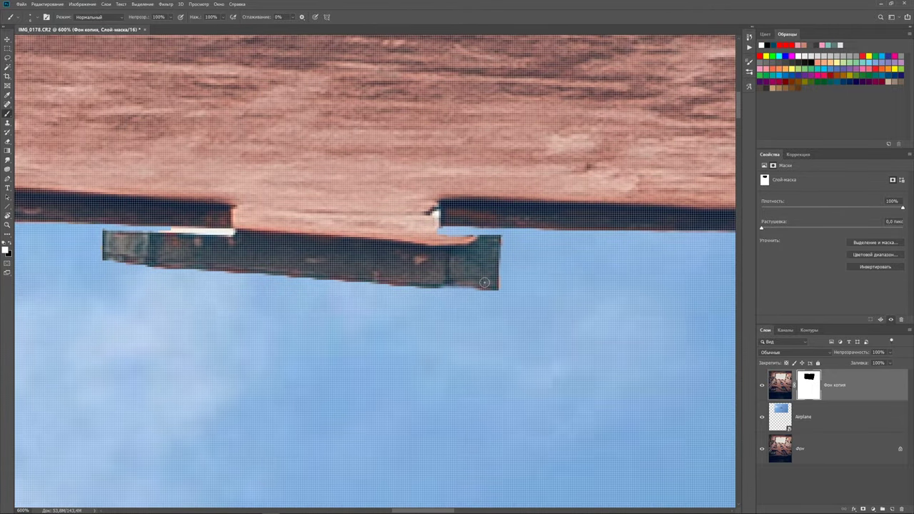
mouse_move(204, 240)
mouse_down()
mouse_move(230, 232)
mouse_move(157, 231)
mouse_move(232, 232)
mouse_move(198, 232)
mouse_up()
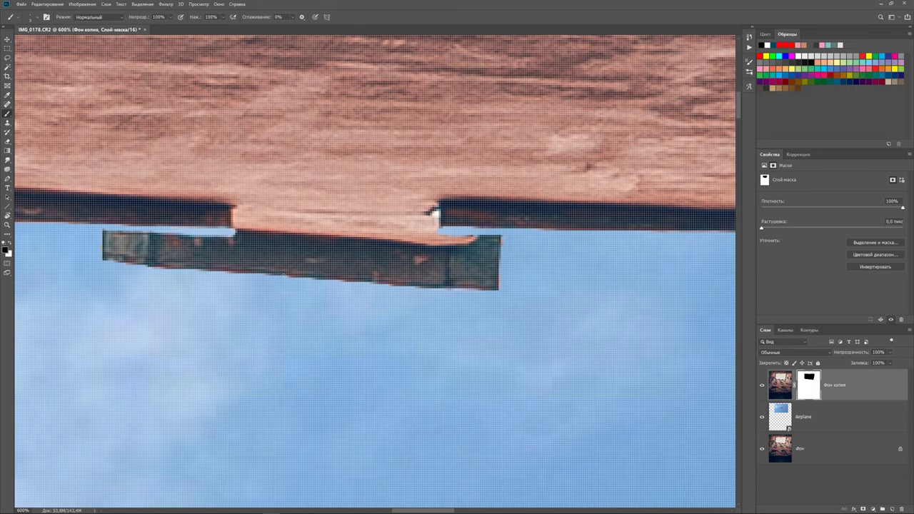
Remove the white fringe under the beam, then scroll back across the masked edge
scroll(437, 214, left, 5)
scroll(400, 228, left, 5)
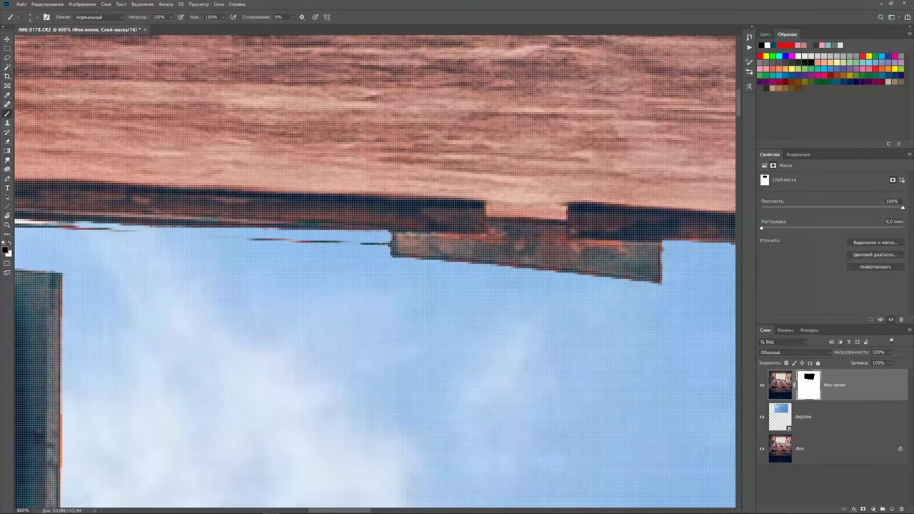
scroll(336, 264, left, 5)
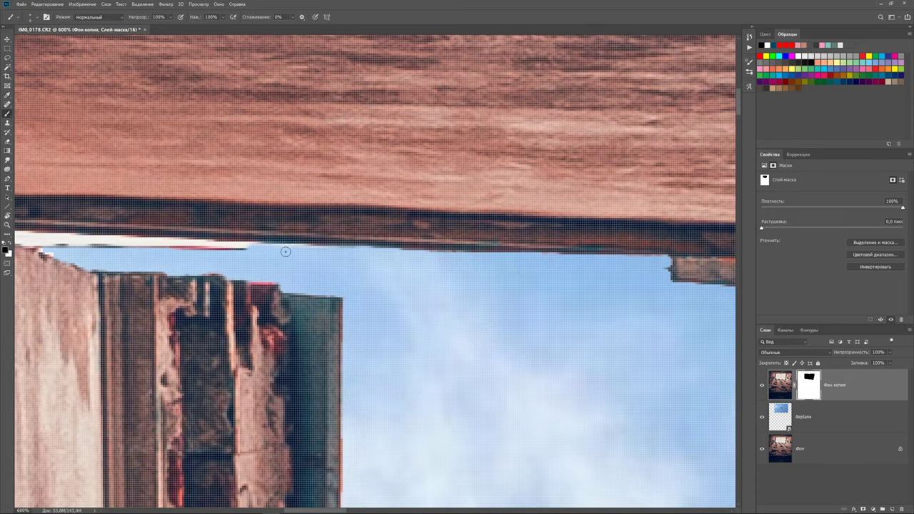
scroll(285, 251, left, 5)
mouse_move(499, 277)
mouse_down()
mouse_move(291, 283)
mouse_move(367, 271)
mouse_move(231, 266)
mouse_up()
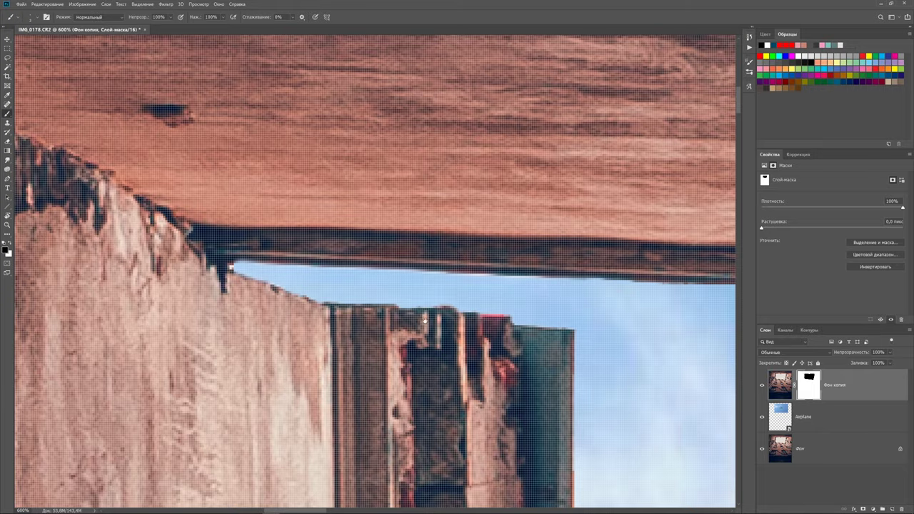
scroll(337, 269, down, 10)
scroll(293, 311, down, 3)
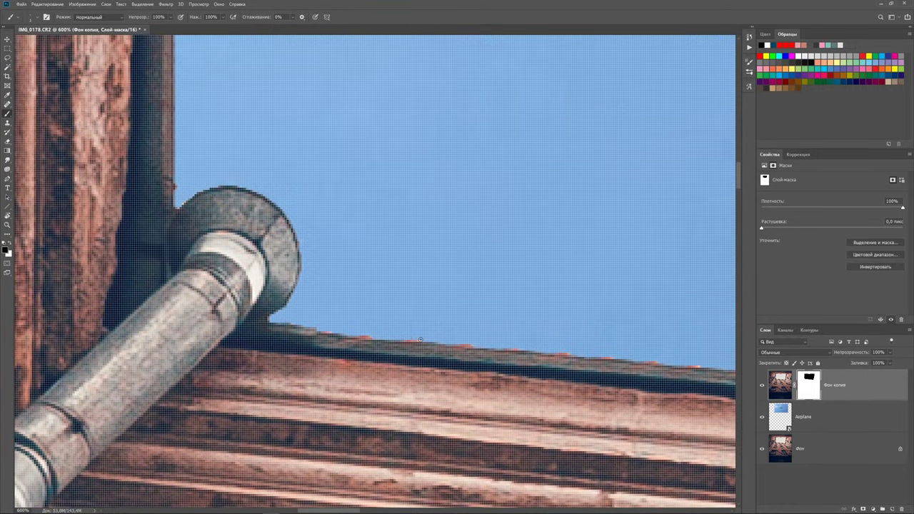
scroll(310, 302, right, 3)
scroll(374, 299, right, 3)
scroll(375, 298, up, 2)
scroll(429, 321, right, 3)
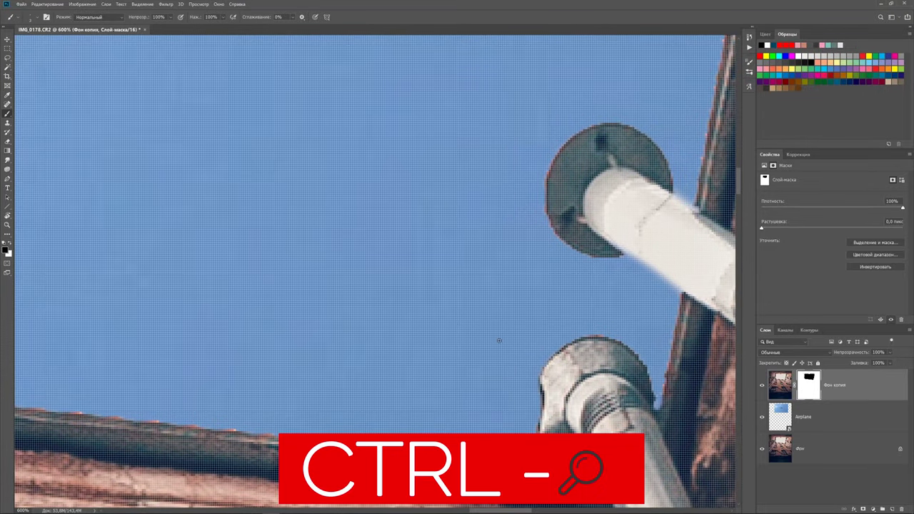
Zoom out to 100% and rotate the view so the building stands upright
key(ctrl+minus)
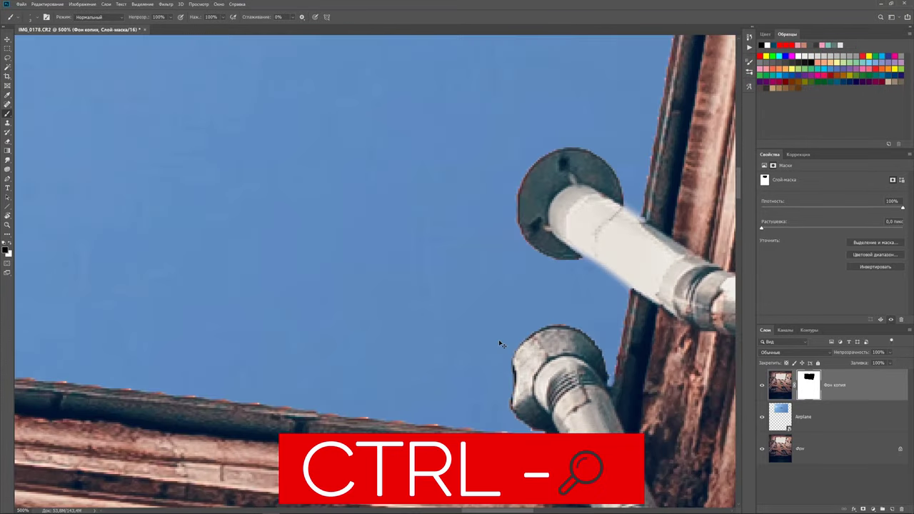
key(ctrl+minus)
key(ctrl+minus)
key(ctrl+minus)
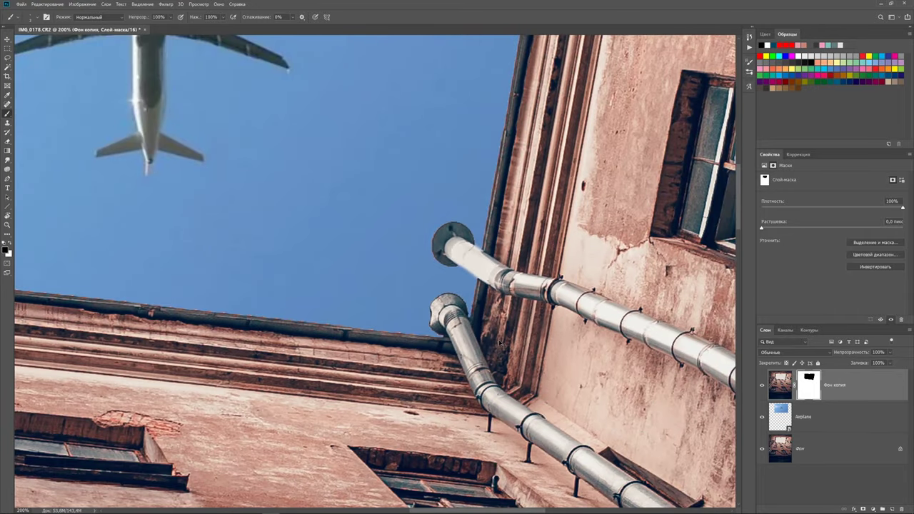
key(ctrl+minus)
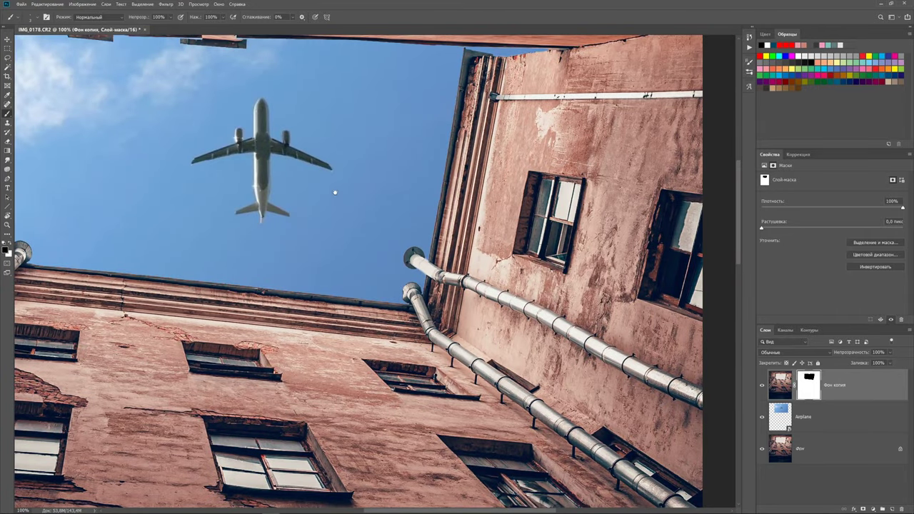
drag(334, 192, 445, 250)
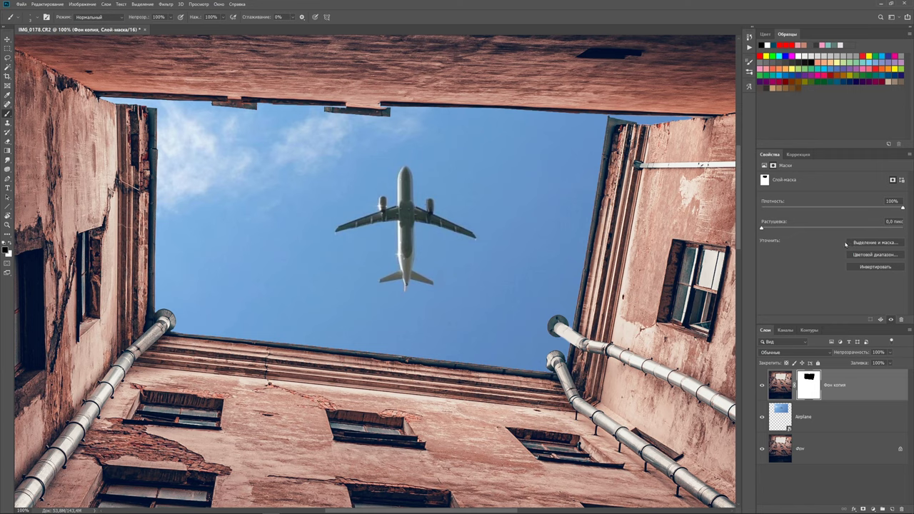
Refine the mask in Select and Mask with Shift Edge -58%, Feather 1.5 px, High Quality Preview off
click(881, 245)
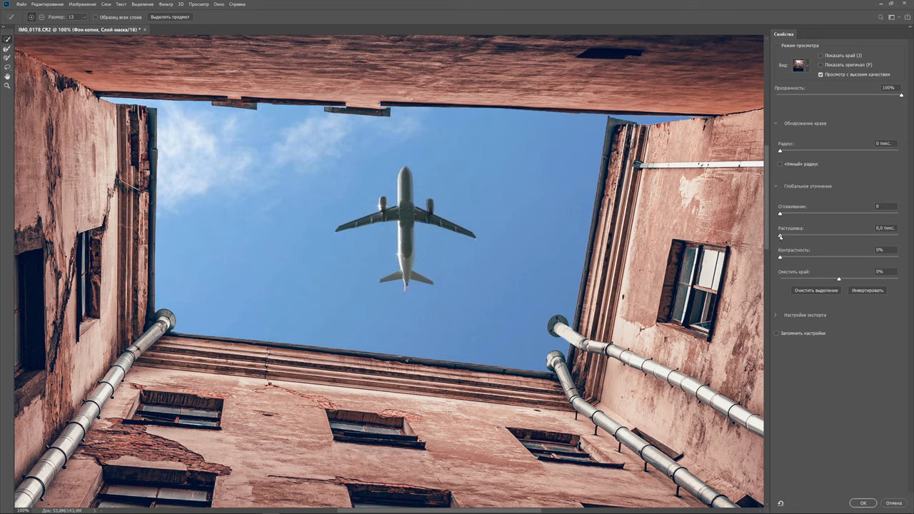
mouse_move(780, 236)
mouse_down()
mouse_move(803, 238)
mouse_move(782, 242)
mouse_up()
mouse_move(839, 280)
mouse_down()
mouse_move(808, 280)
mouse_move(913, 284)
mouse_up()
drag(898, 279, 812, 279)
drag(812, 279, 809, 279)
drag(808, 281, 805, 280)
key(ctrl+plus)
key(ctrl+plus)
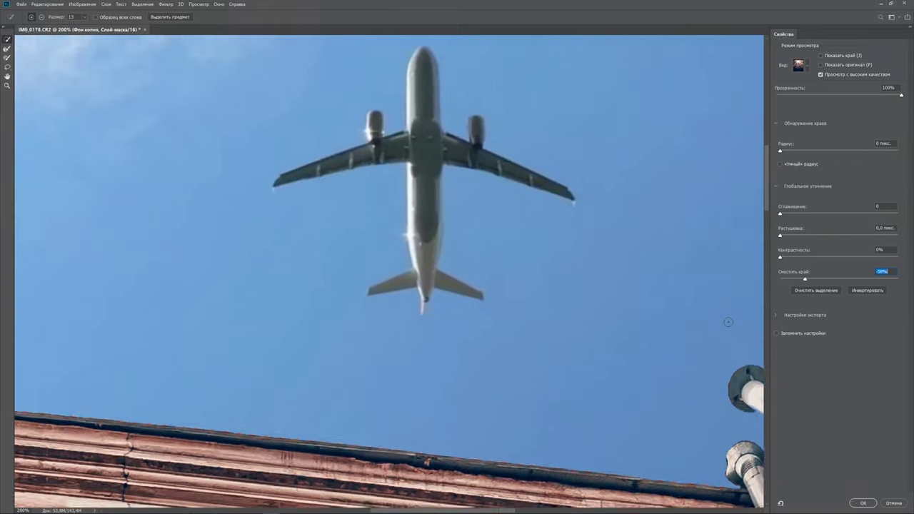
drag(503, 411, 626, 167)
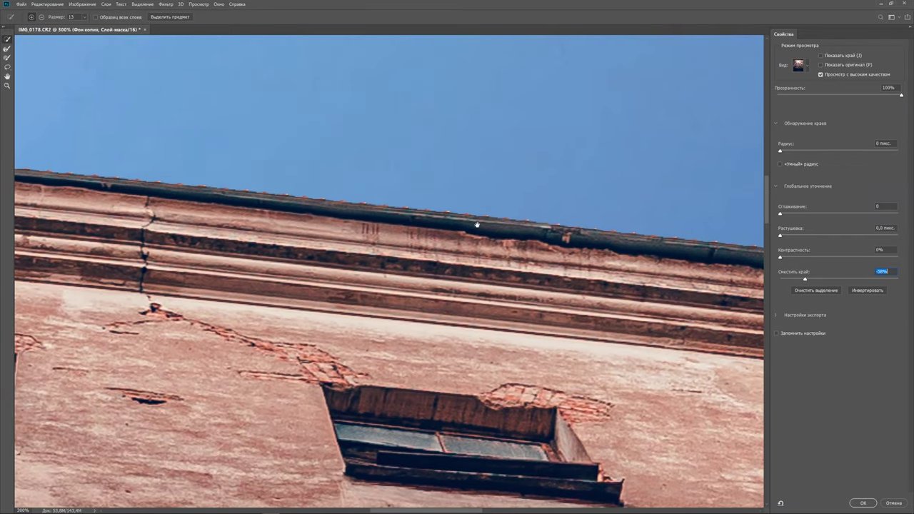
click(820, 74)
drag(780, 236, 793, 236)
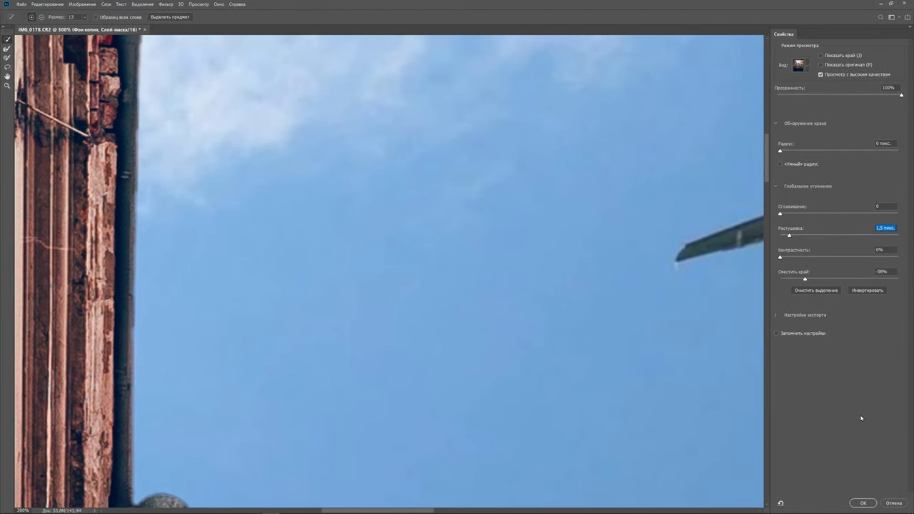
click(863, 504)
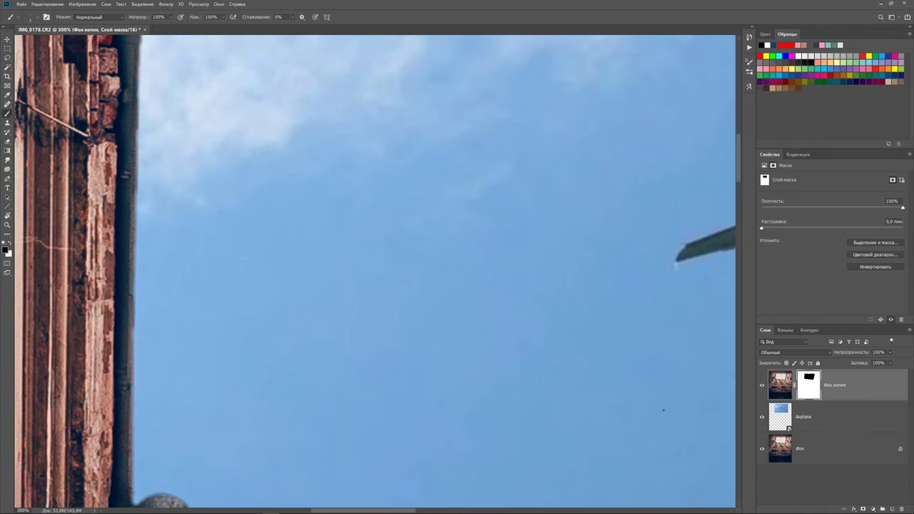
Clip a Hue/Saturation layer to Airplane with hue -6, saturation -10, lightness +6
key(ctrl+0)
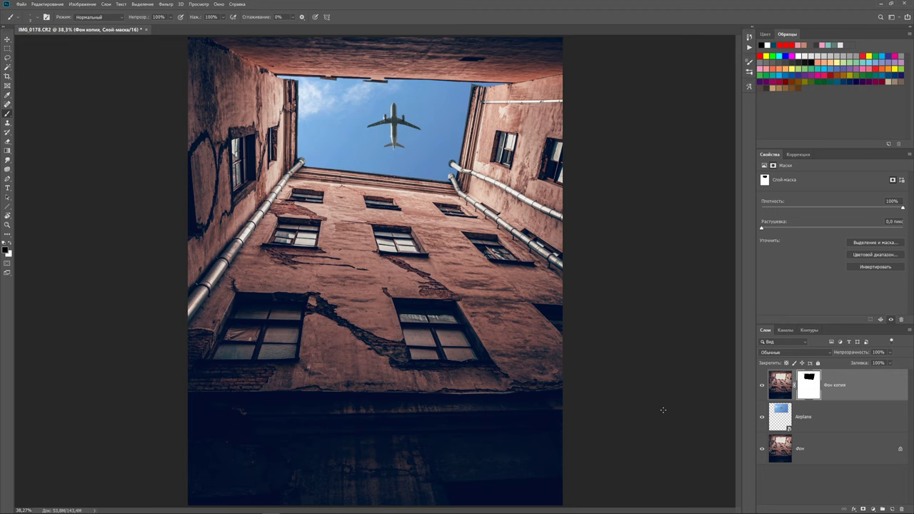
click(873, 509)
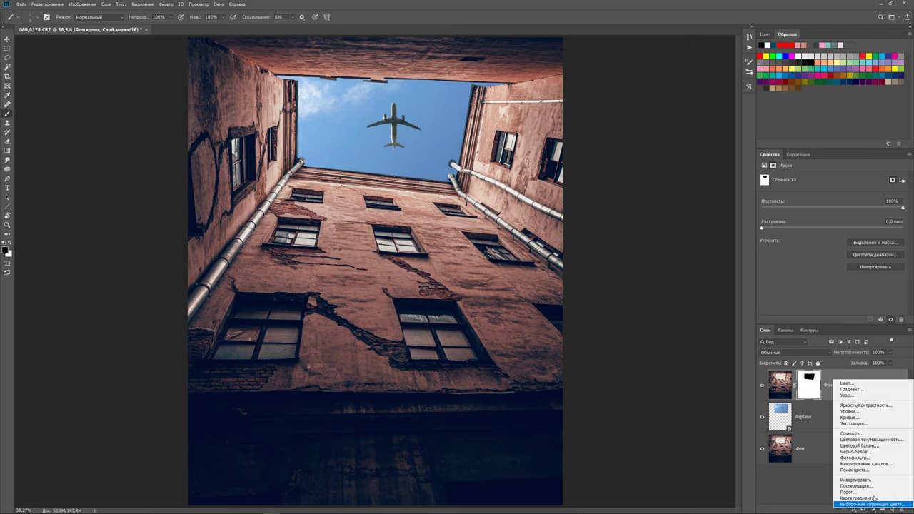
click(873, 439)
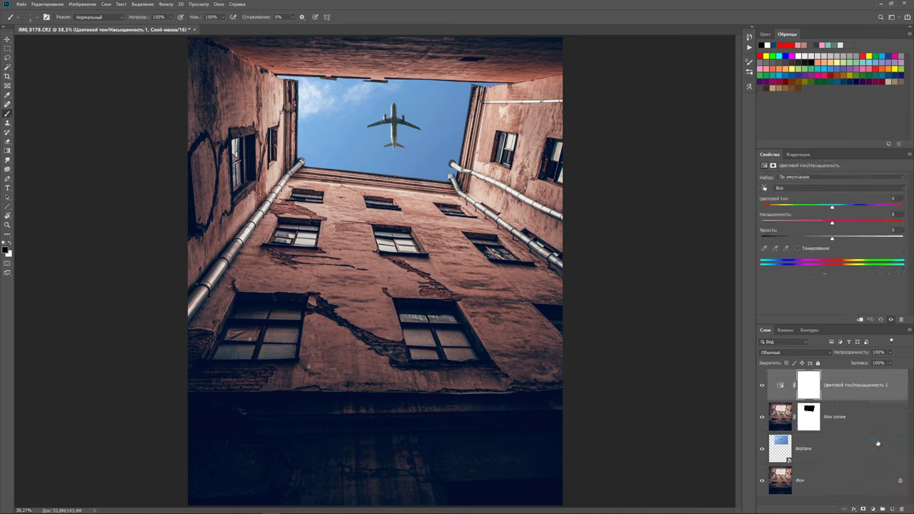
drag(857, 389, 853, 424)
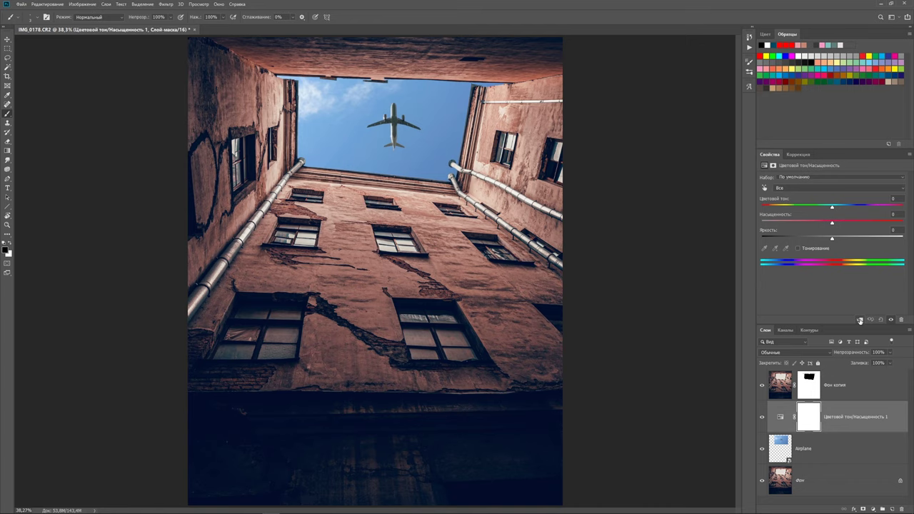
click(859, 321)
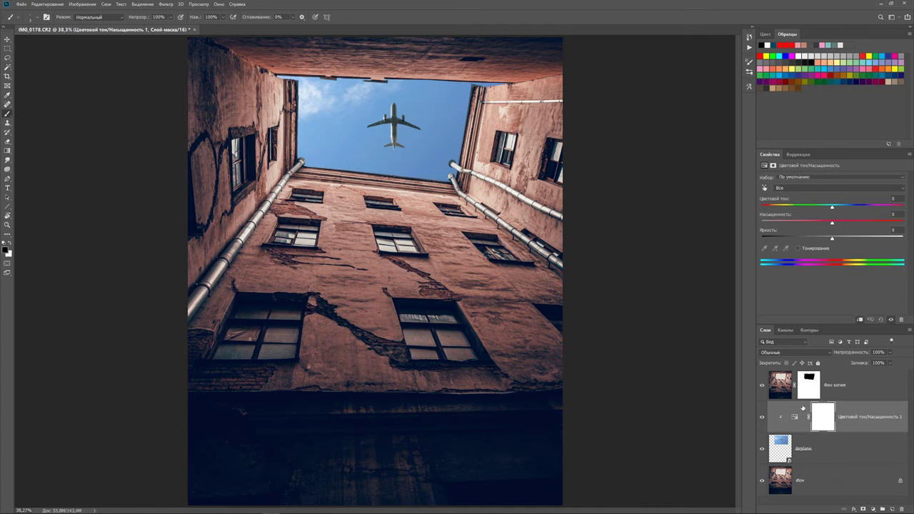
mouse_move(832, 207)
mouse_down()
mouse_move(821, 226)
mouse_move(837, 238)
mouse_up()
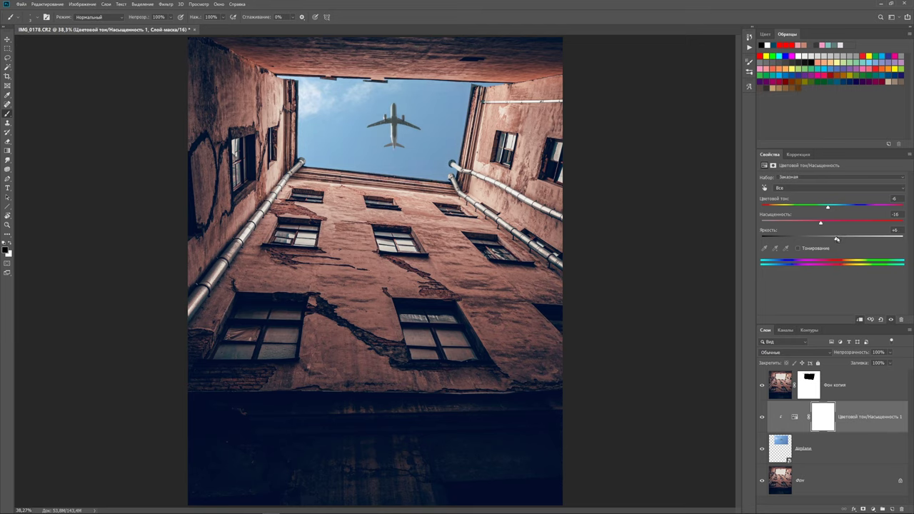
click(871, 385)
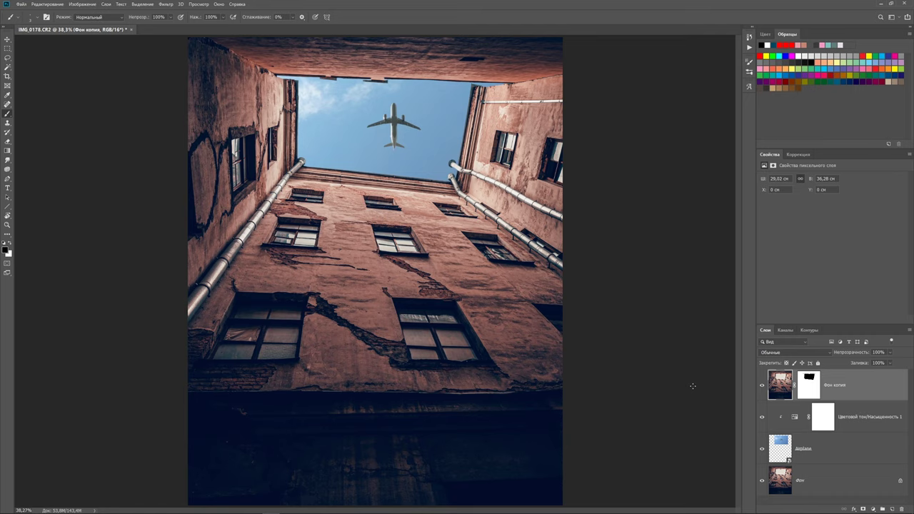
Stamp visible layers into 'Слой 1' and open Smart Sharpen at 150%, radius 1.0 px
key(ctrl+alt+shift+e)
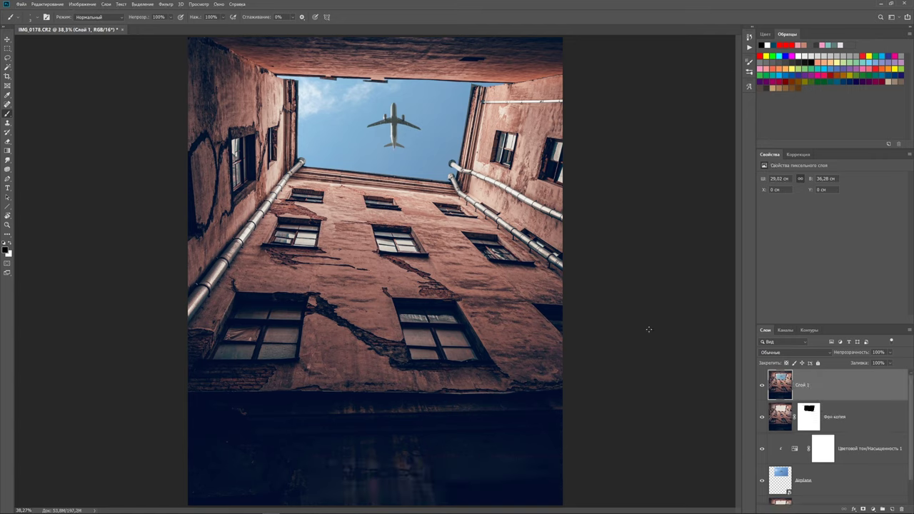
click(166, 5)
mouse_move(183, 133)
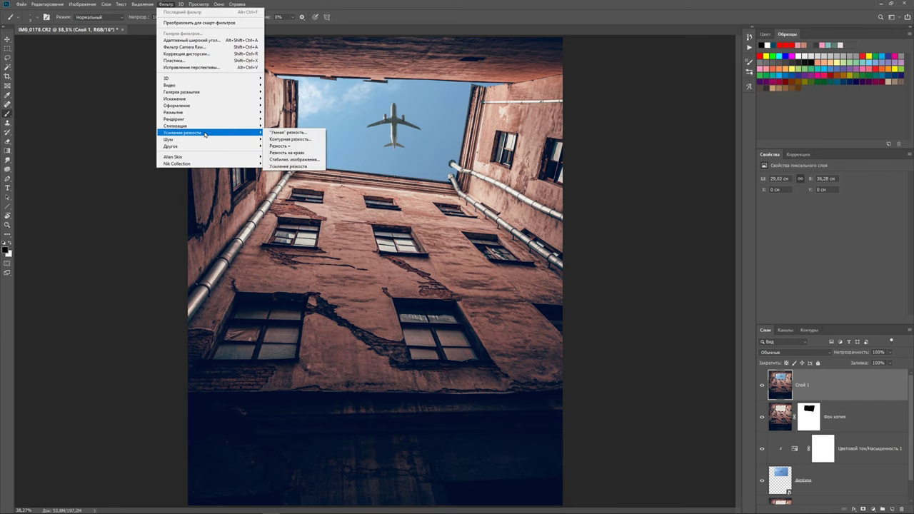
click(286, 134)
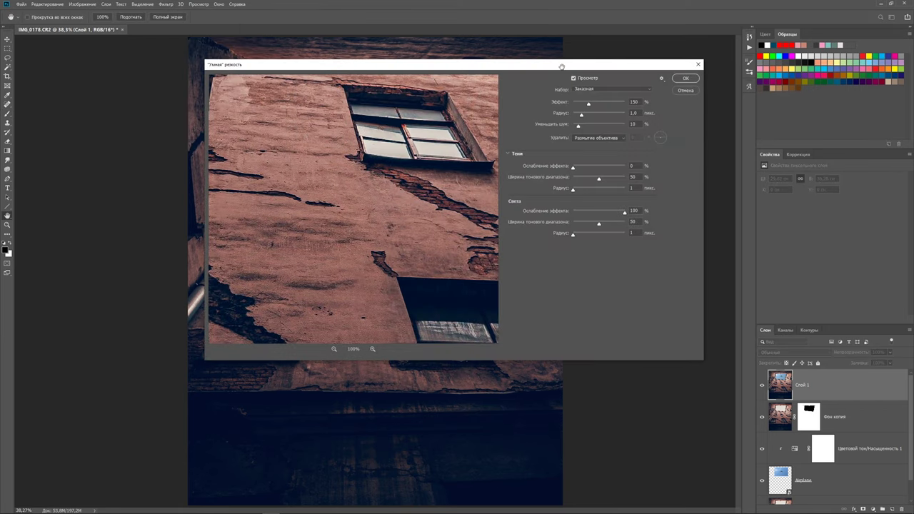
drag(562, 68, 681, 181)
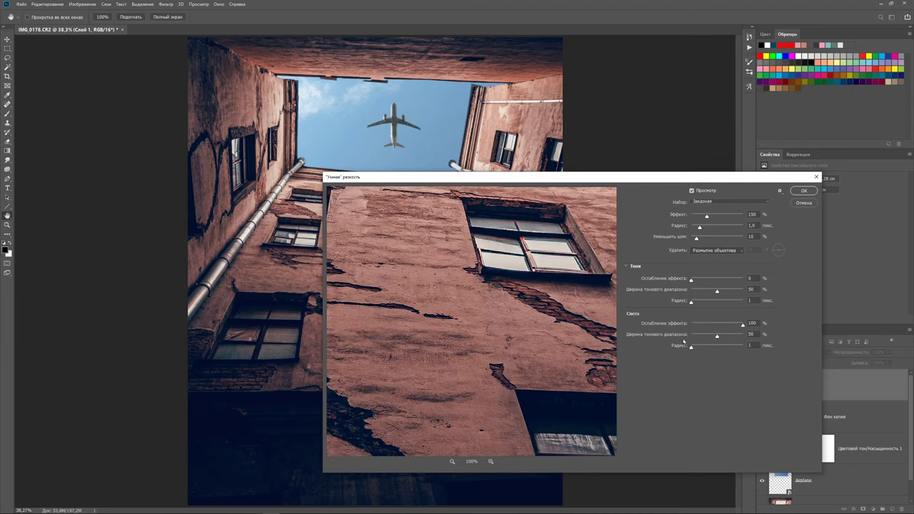